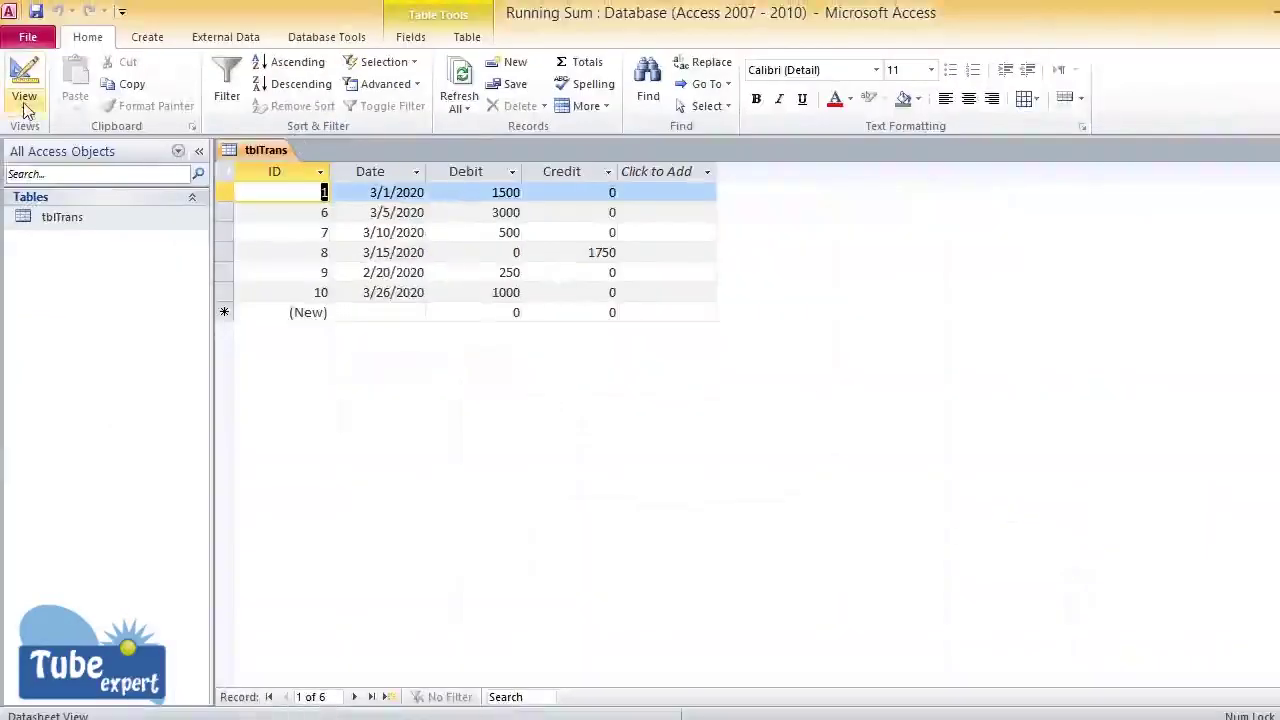
Open tblTrans in Design View and confirm Debit is a Long Integer number defaulting to 0.
left_click(27, 110)
left_click(44, 278)
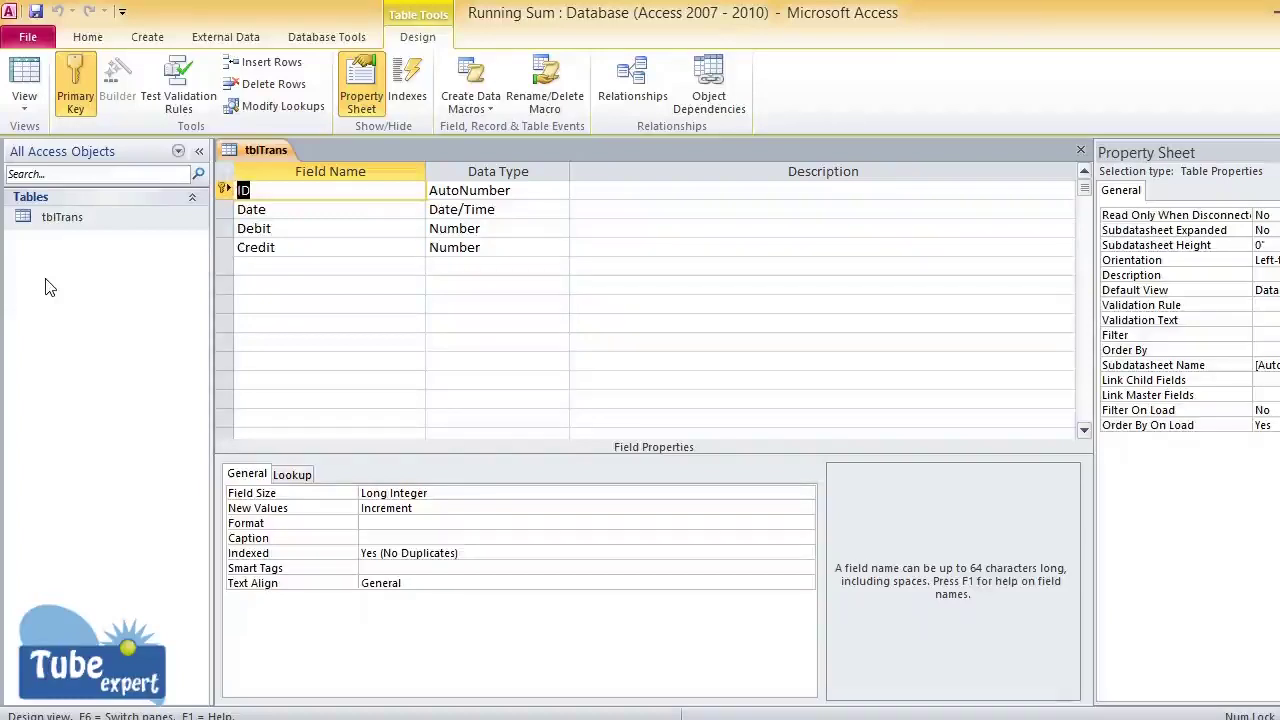
left_click(318, 230)
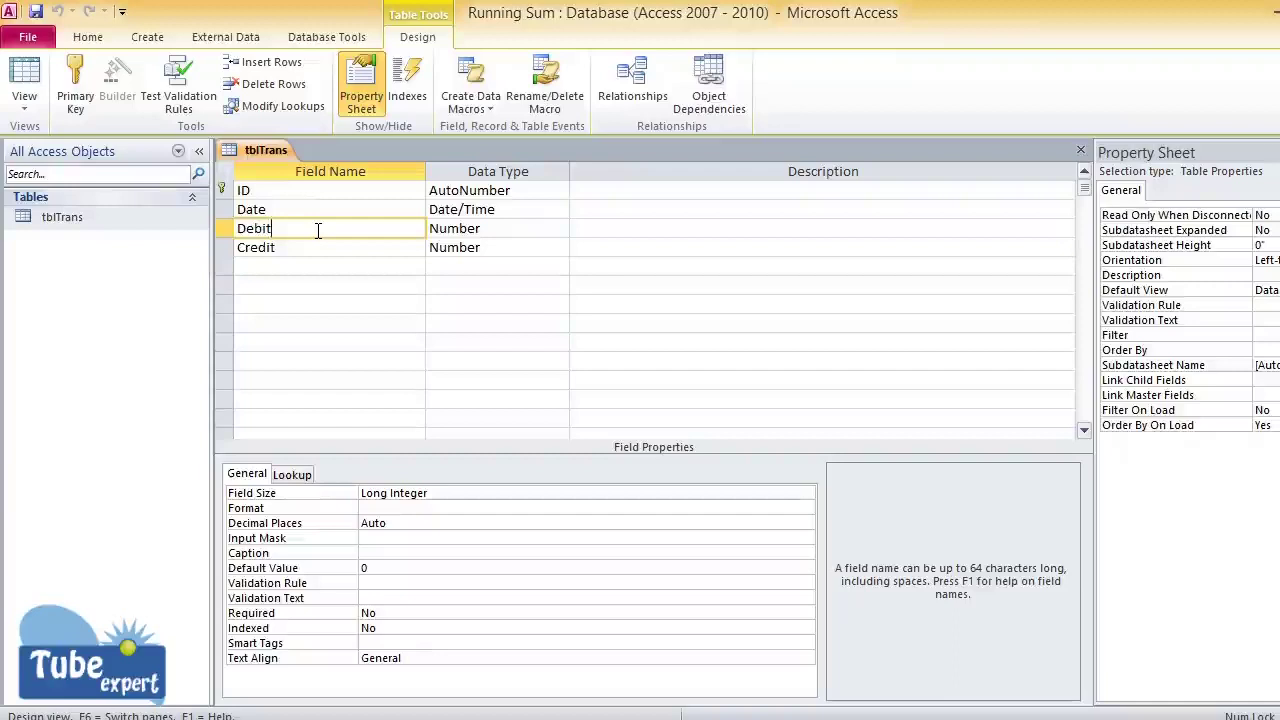
left_click(496, 227)
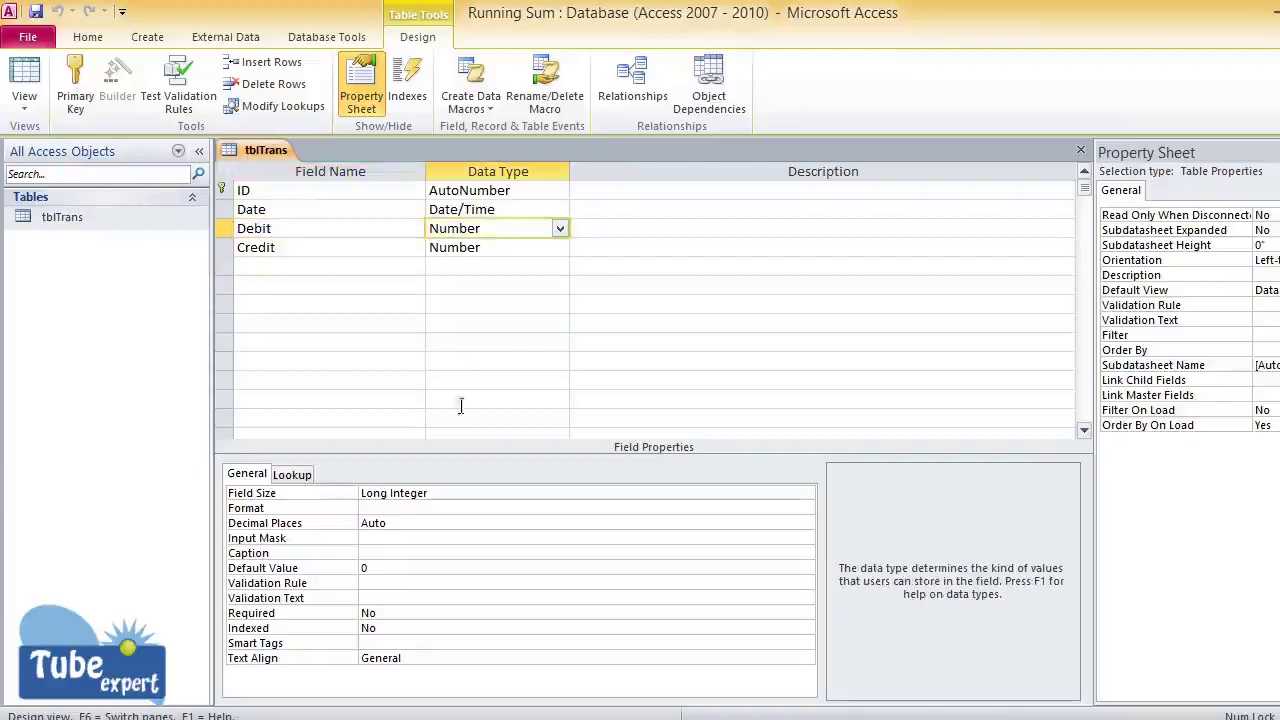
left_click(401, 570)
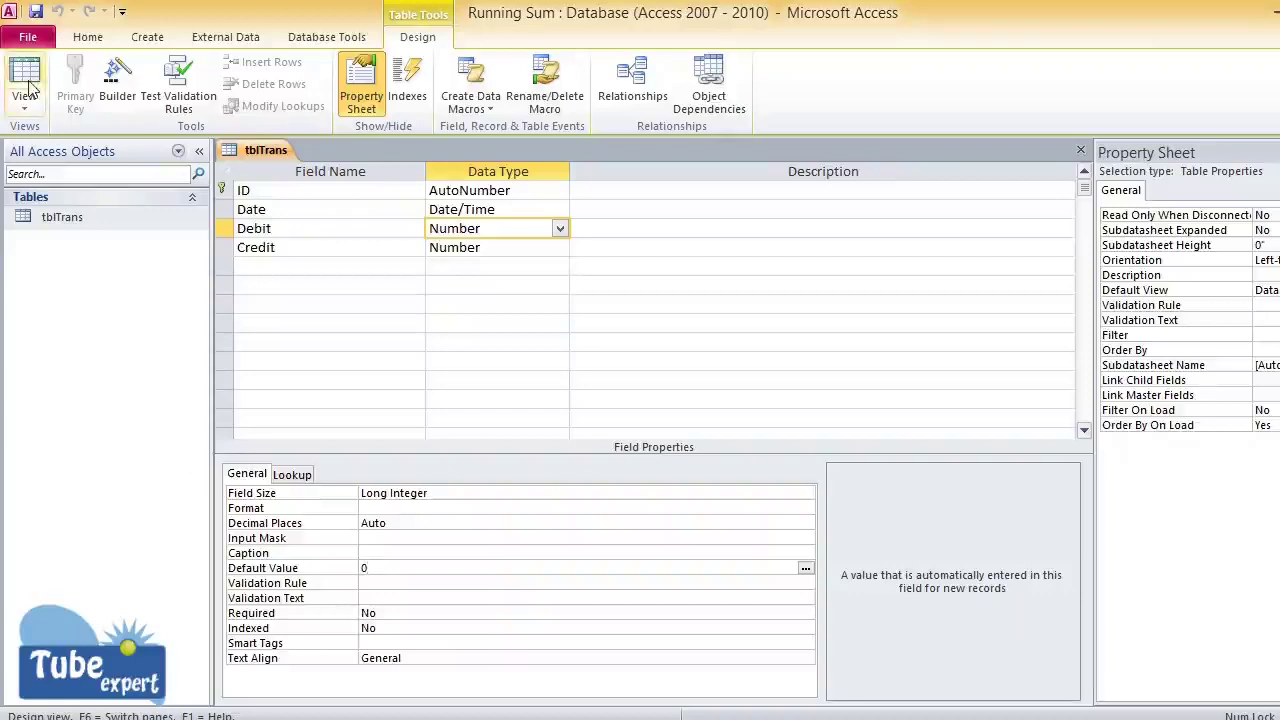
Return tblTrans to Datasheet View and start a new query design with tblTrans added.
left_click(28, 88)
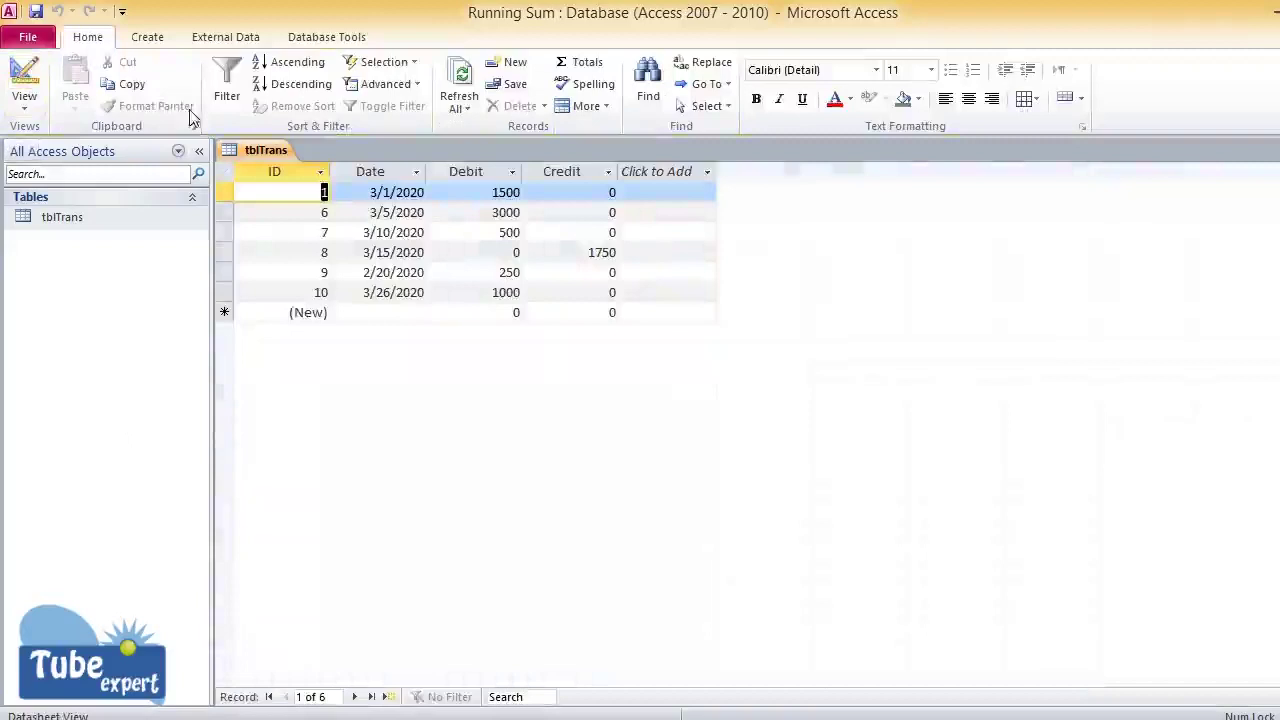
left_click(148, 40)
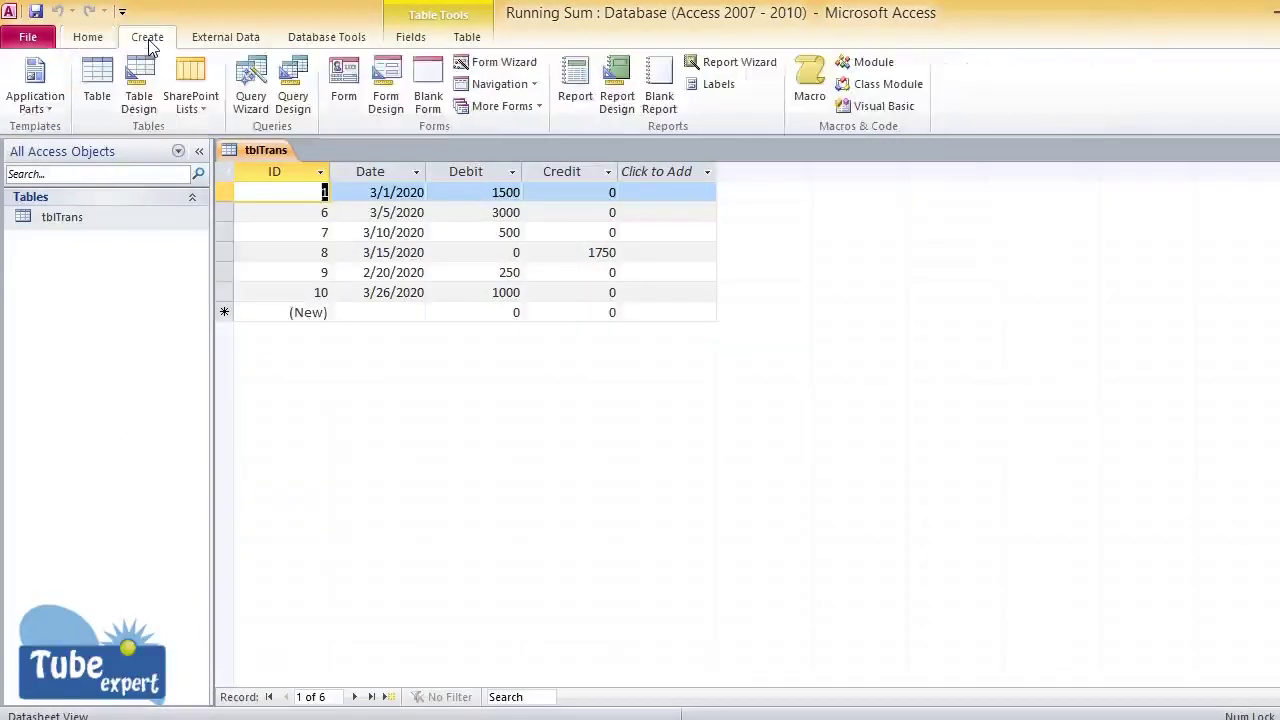
left_click(300, 92)
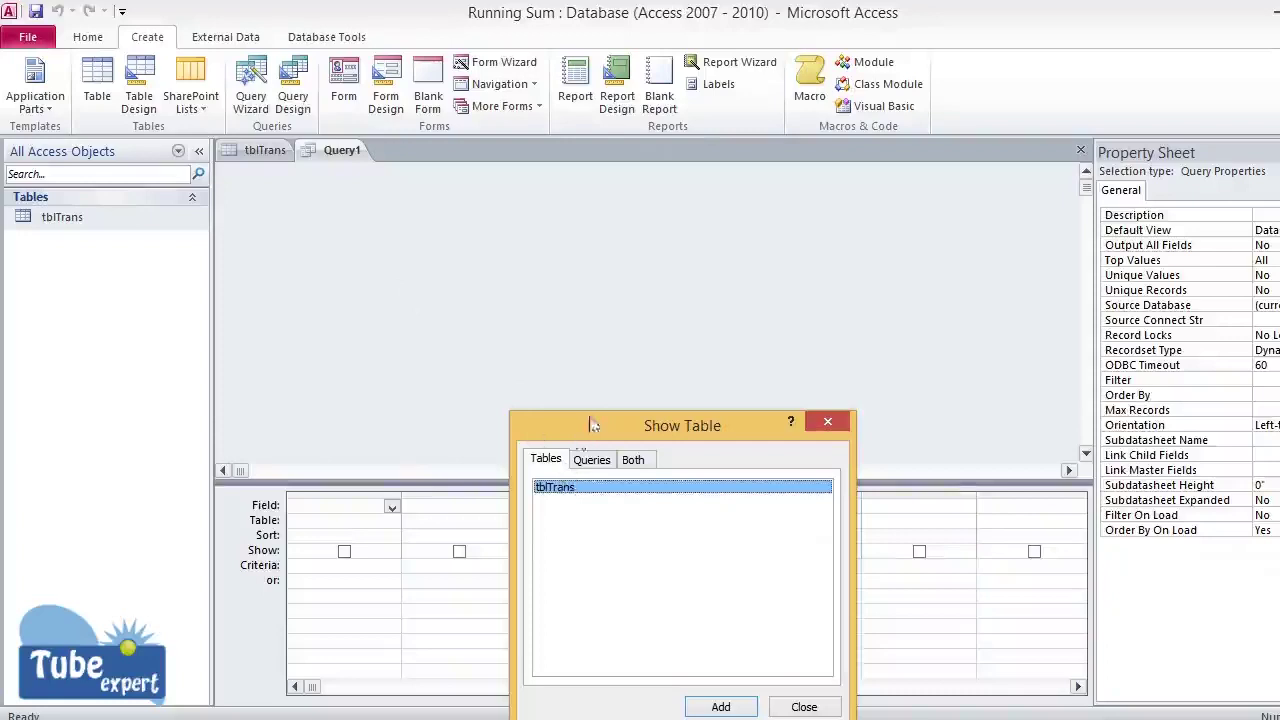
left_click_drag(592, 425, 722, 276)
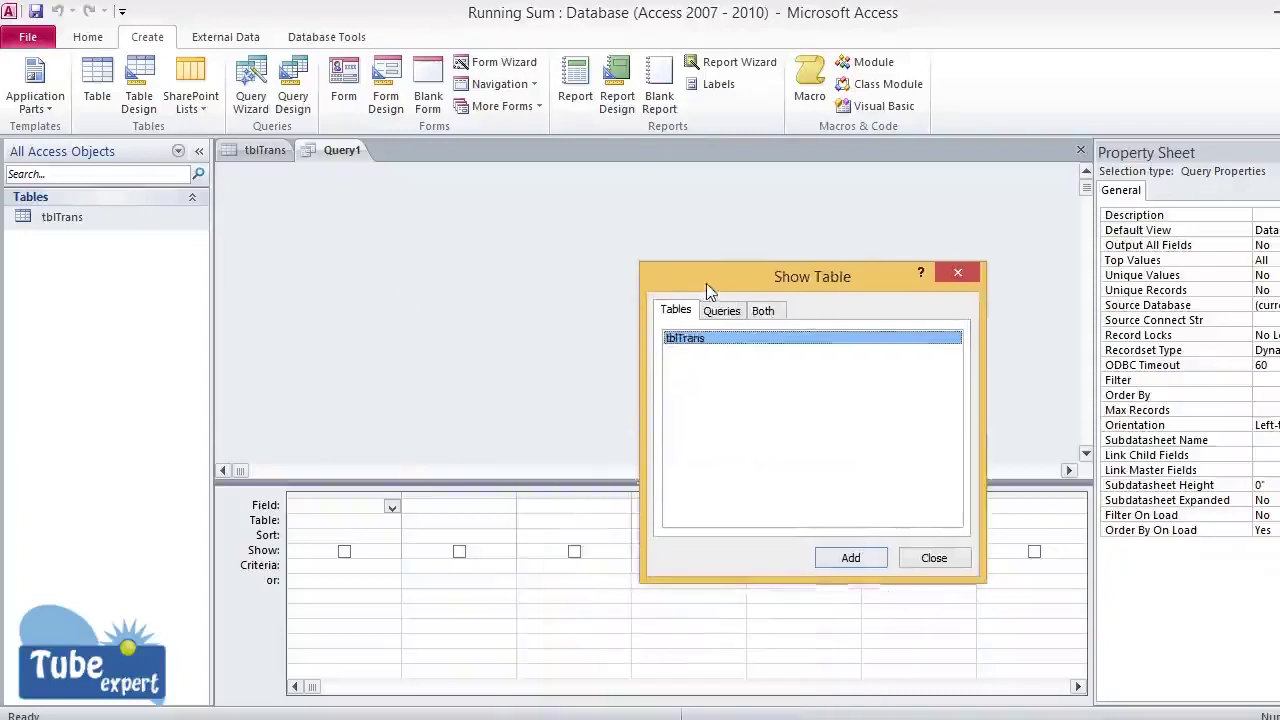
left_click(824, 563)
Add the ID, Date and Credit fields from tblTrans to the query grid.
left_click(957, 273)
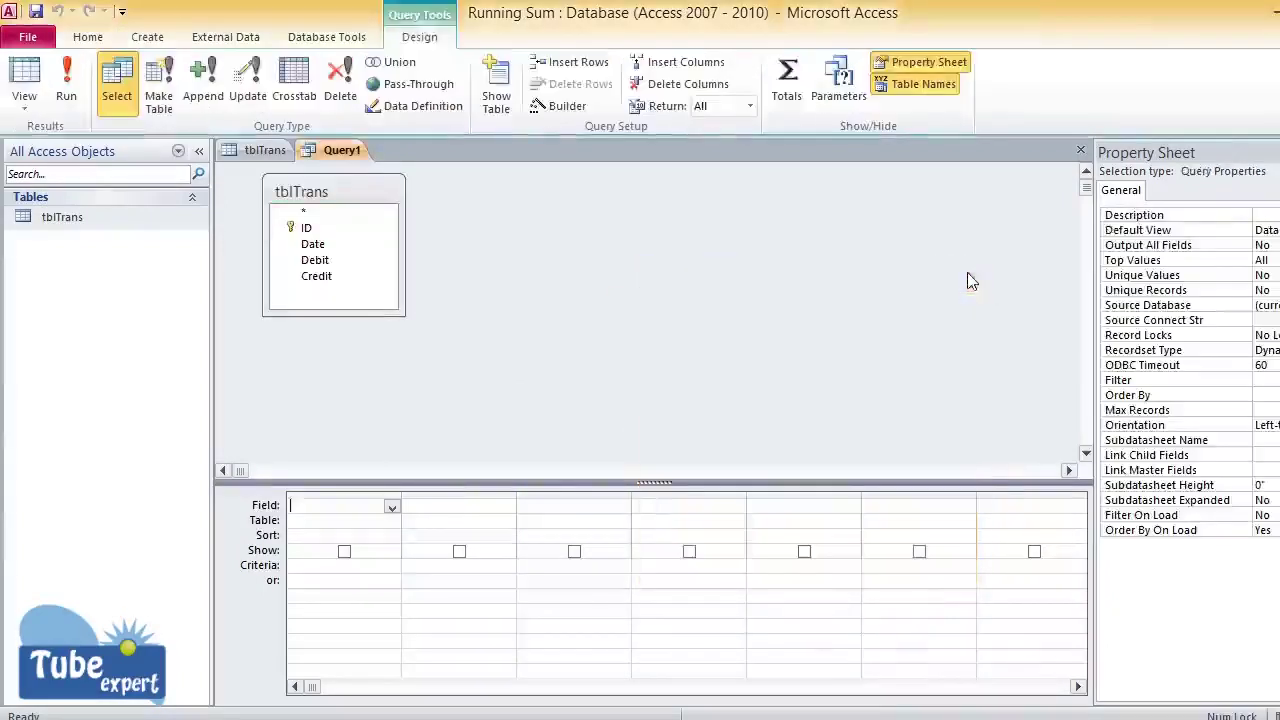
left_click(297, 229)
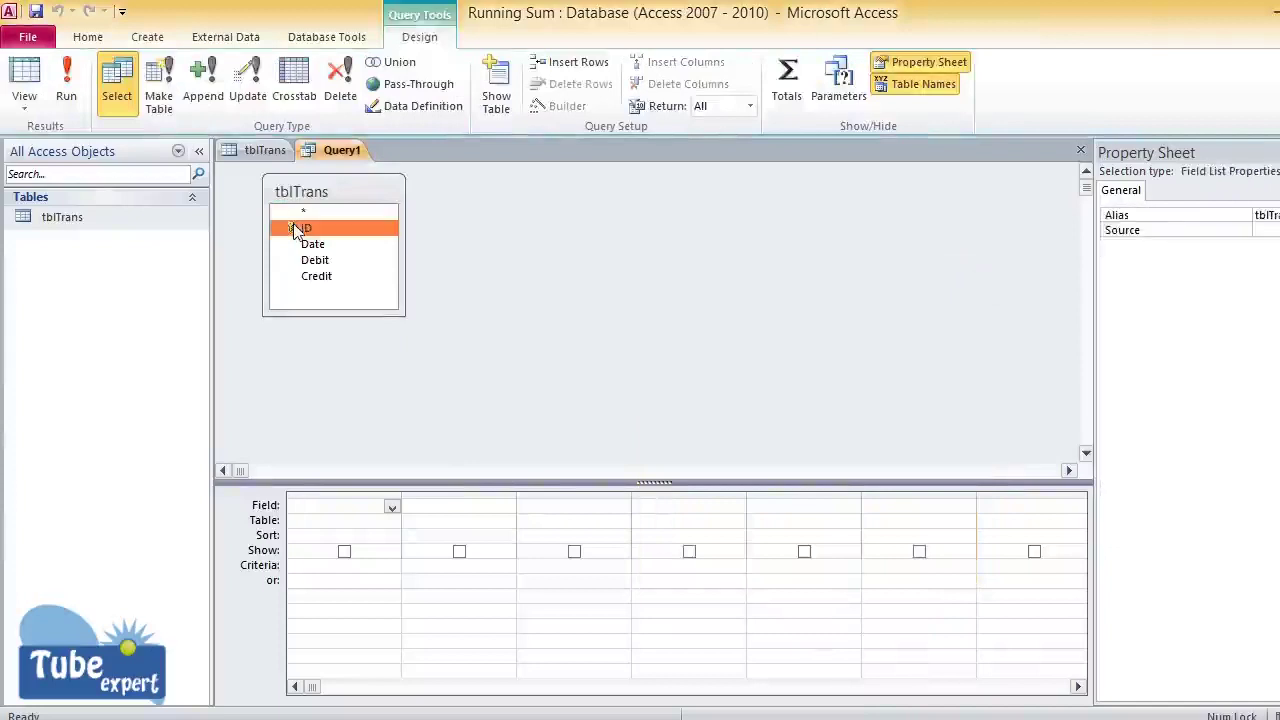
double_click(297, 229)
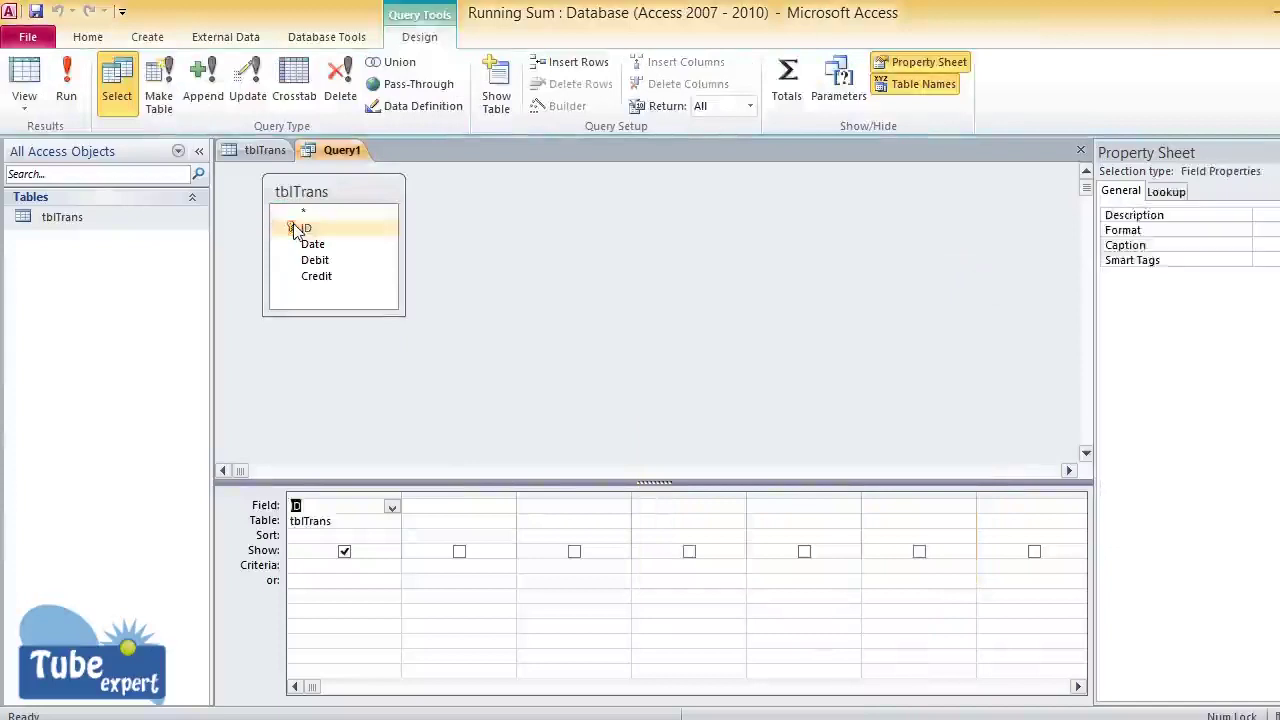
double_click(298, 247)
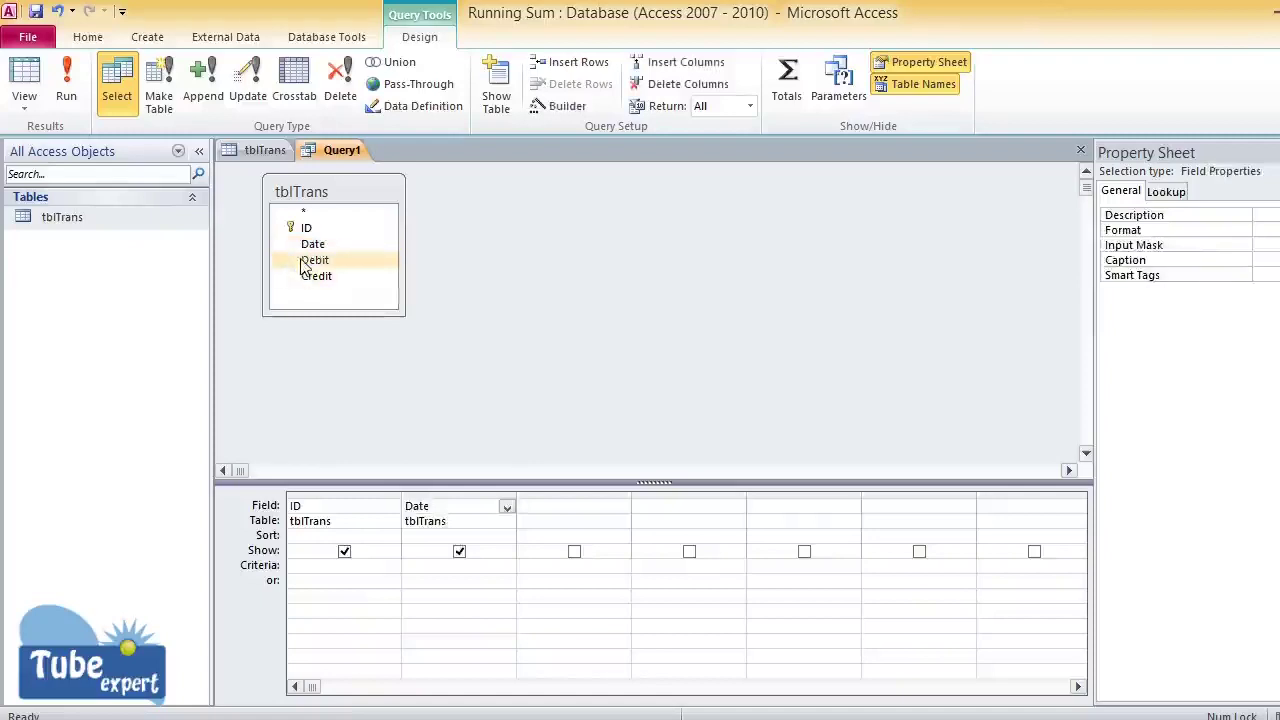
left_click(303, 262)
double_click(307, 277)
double_click(307, 277)
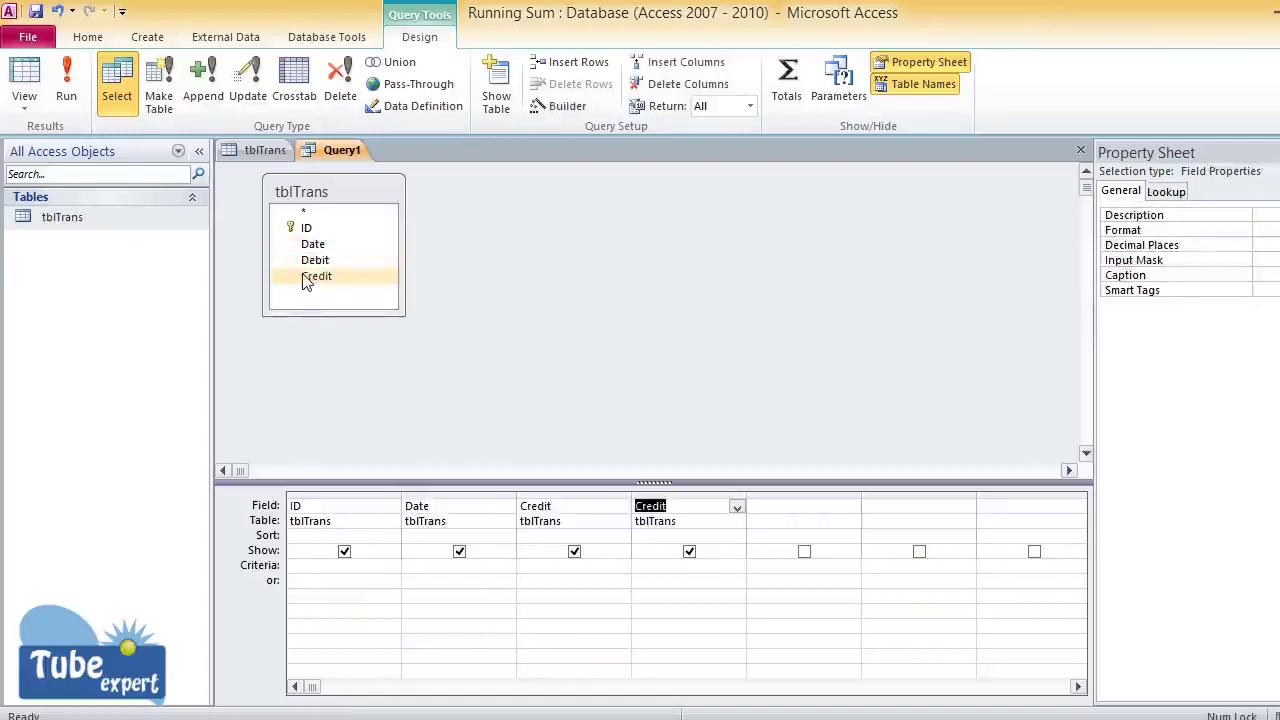
Delete the mistaken duplicate Credit columns from the design grid.
left_click(689, 551)
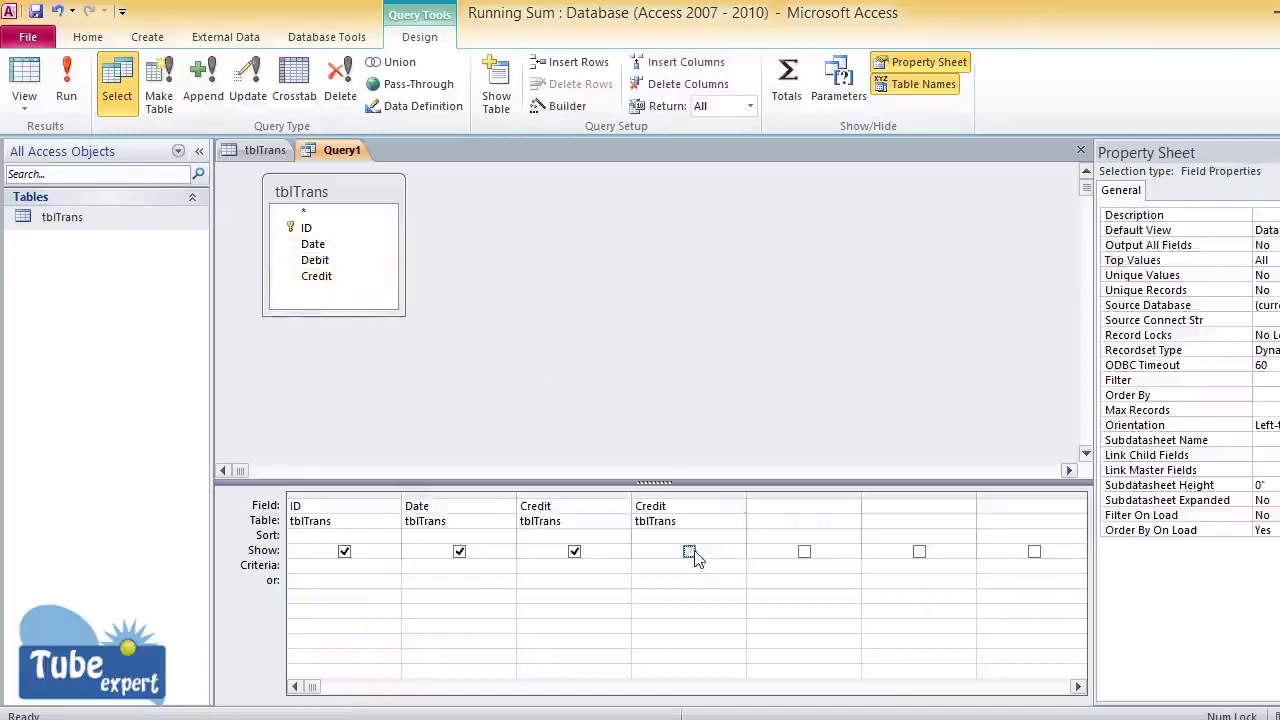
key("Up")
key("Up")
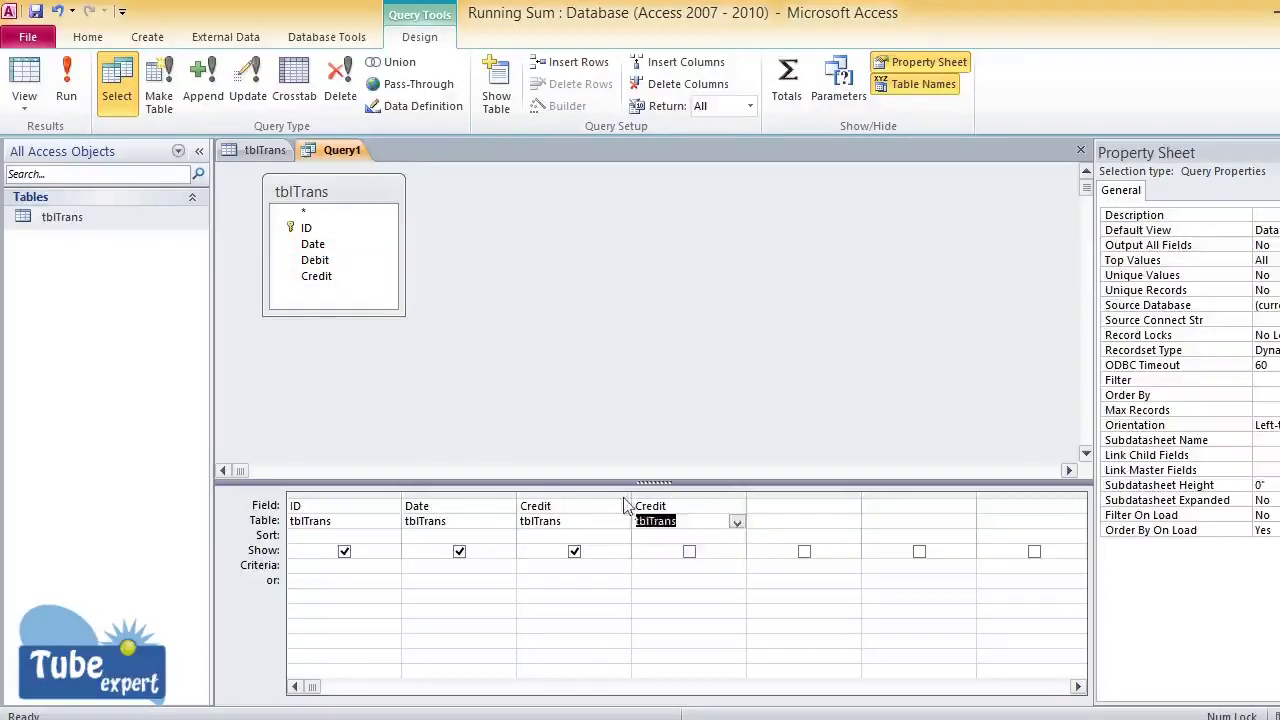
key("Delete")
left_click_drag(666, 505, 595, 493)
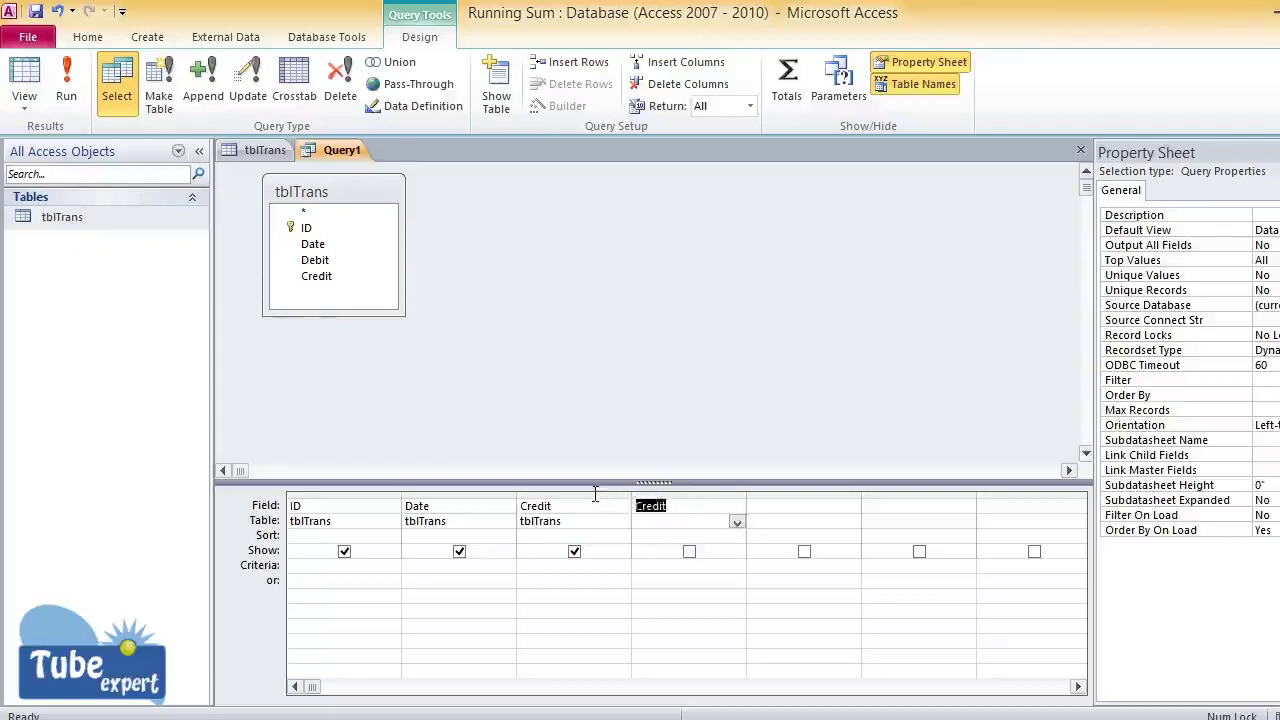
key("Delete")
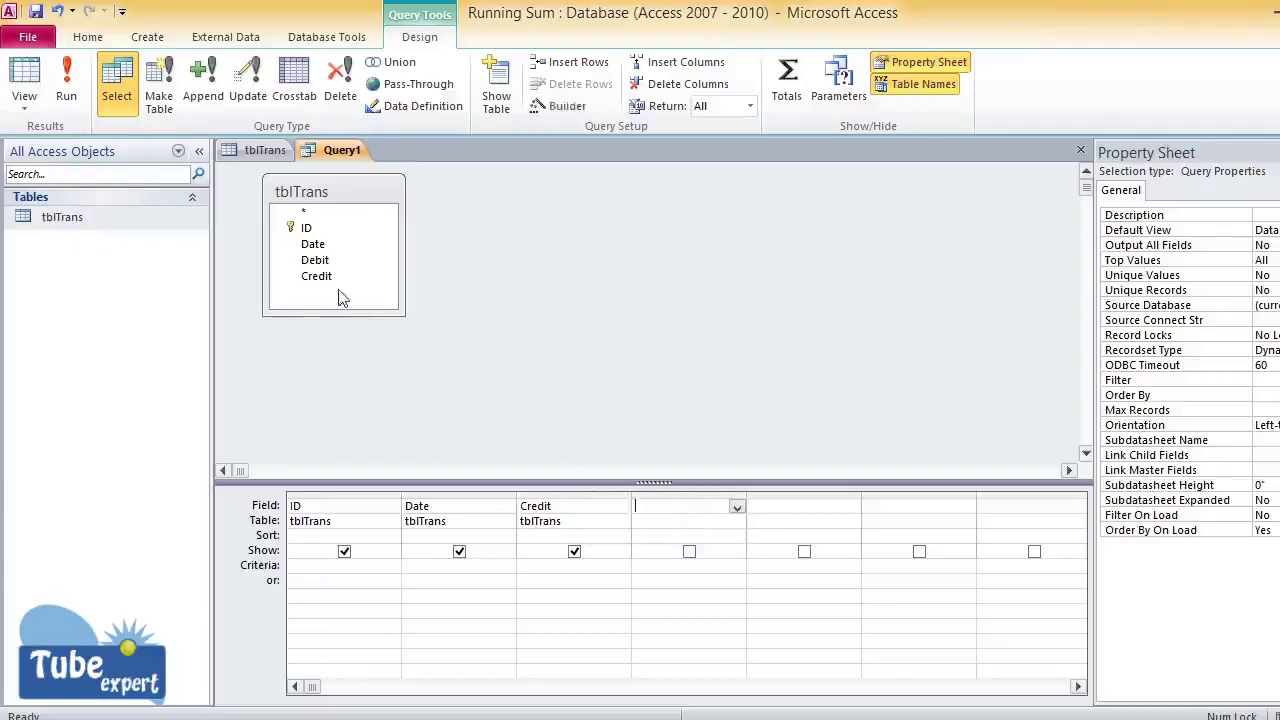
left_click(568, 511)
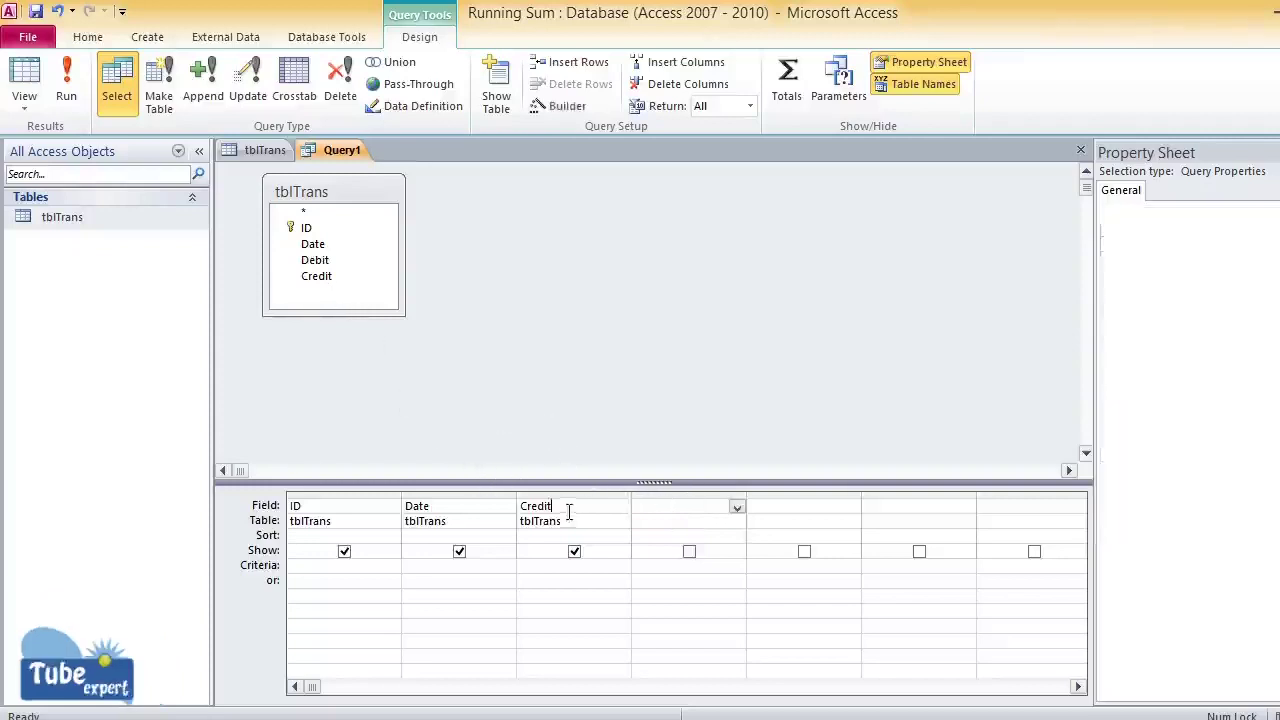
double_click(568, 511)
right_click(473, 481)
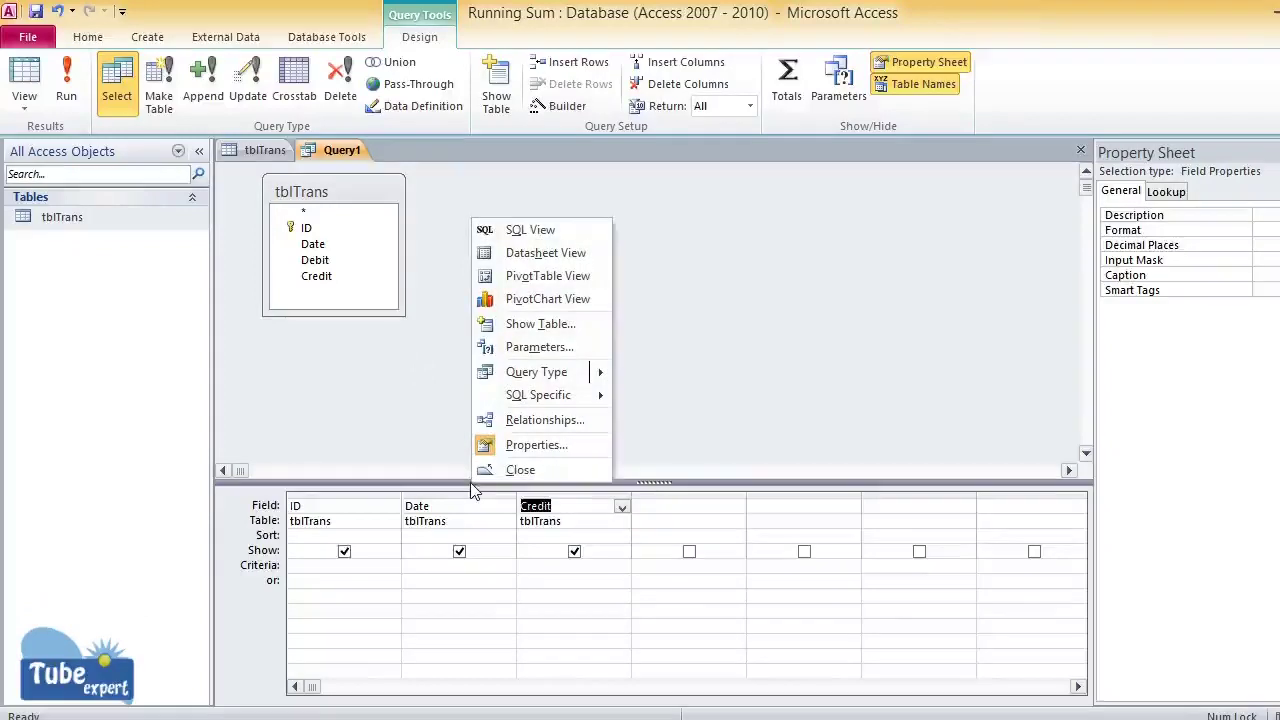
left_click(551, 507)
double_click(551, 506)
key("Delete")
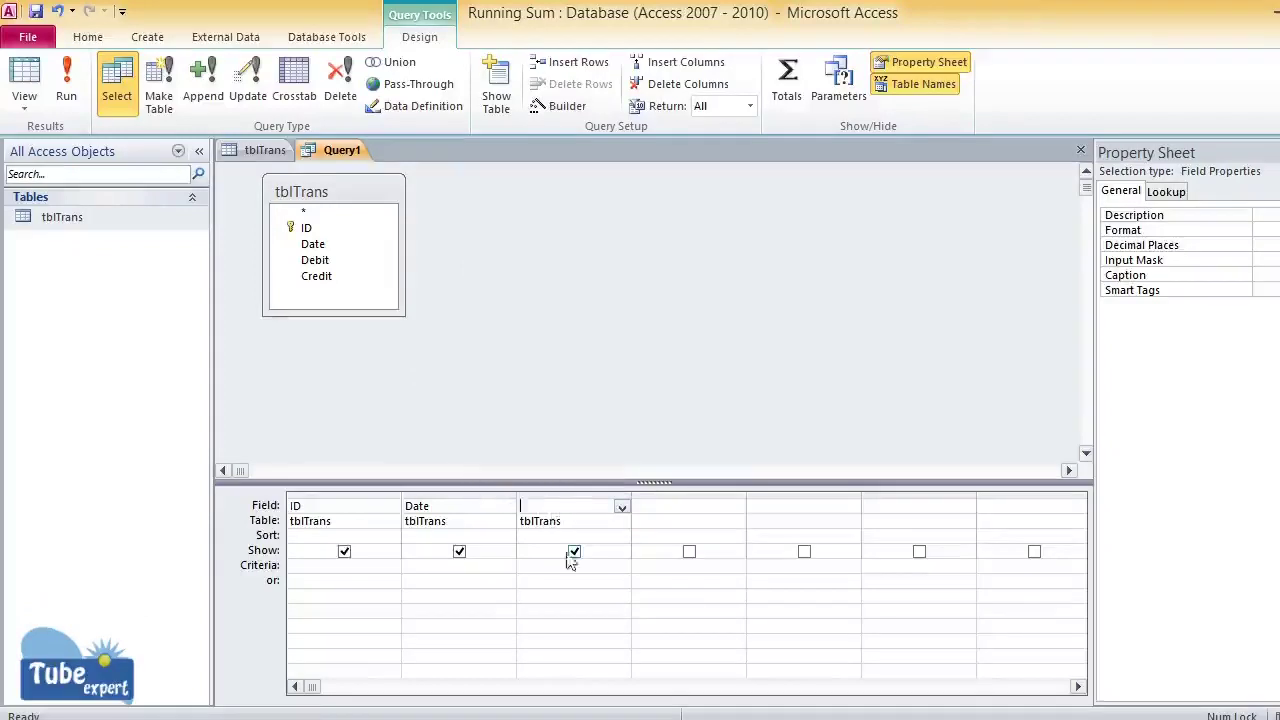
left_click(568, 524)
key("BackSpace")
key("BackSpace")
key("BackSpace")
key("BackSpace")
key("BackSpace")
key("BackSpace")
key("BackSpace")
key("BackSpace")
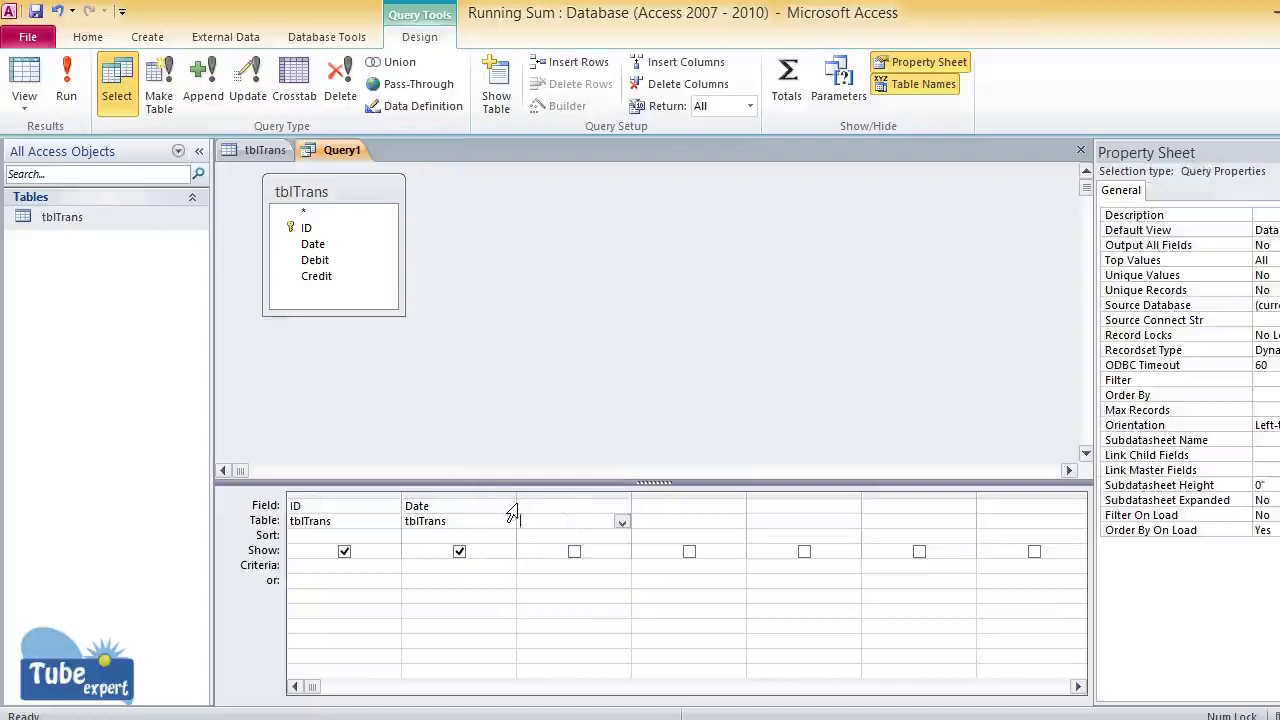
Add Debit as the third column and Credit as the fourth.
double_click(316, 260)
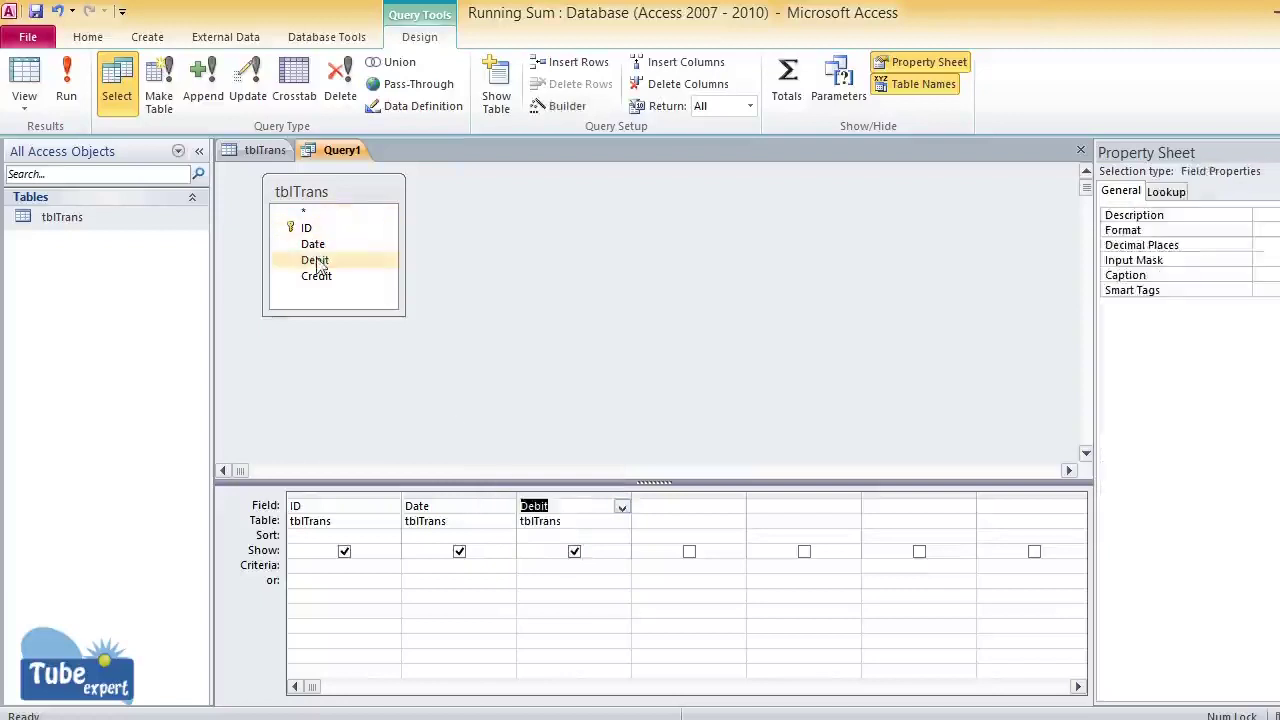
double_click(320, 283)
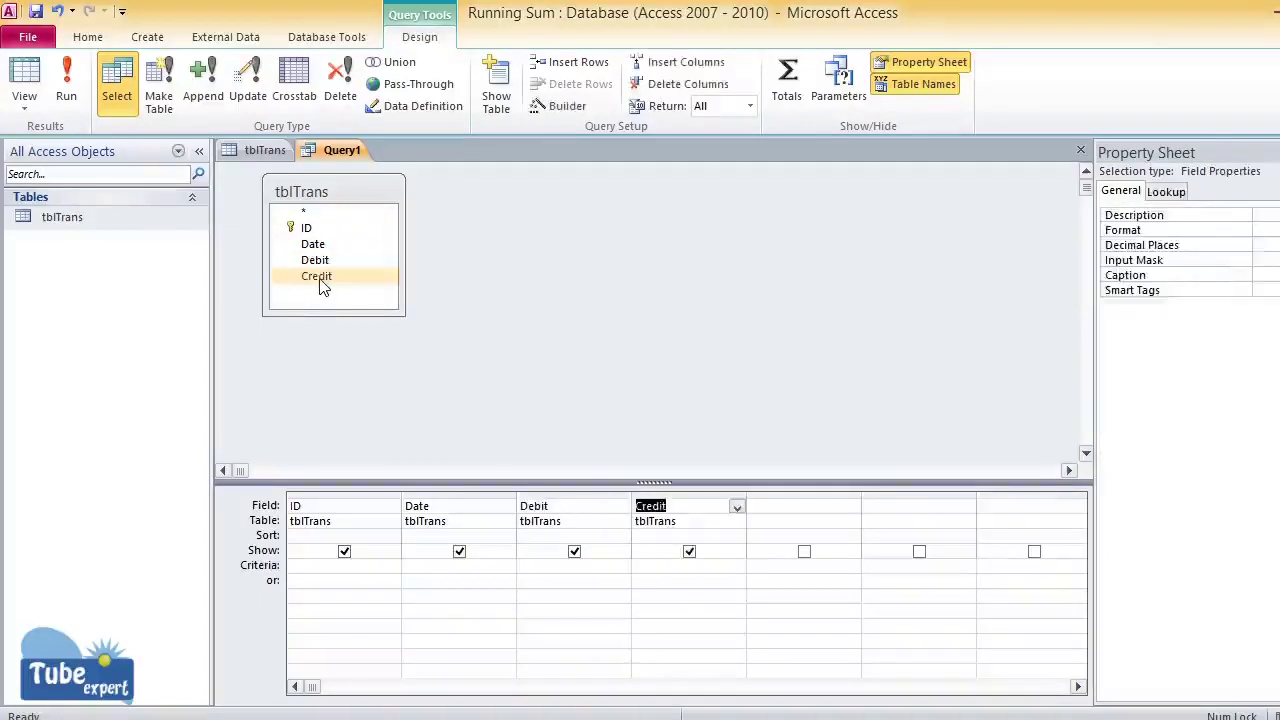
left_click(492, 237)
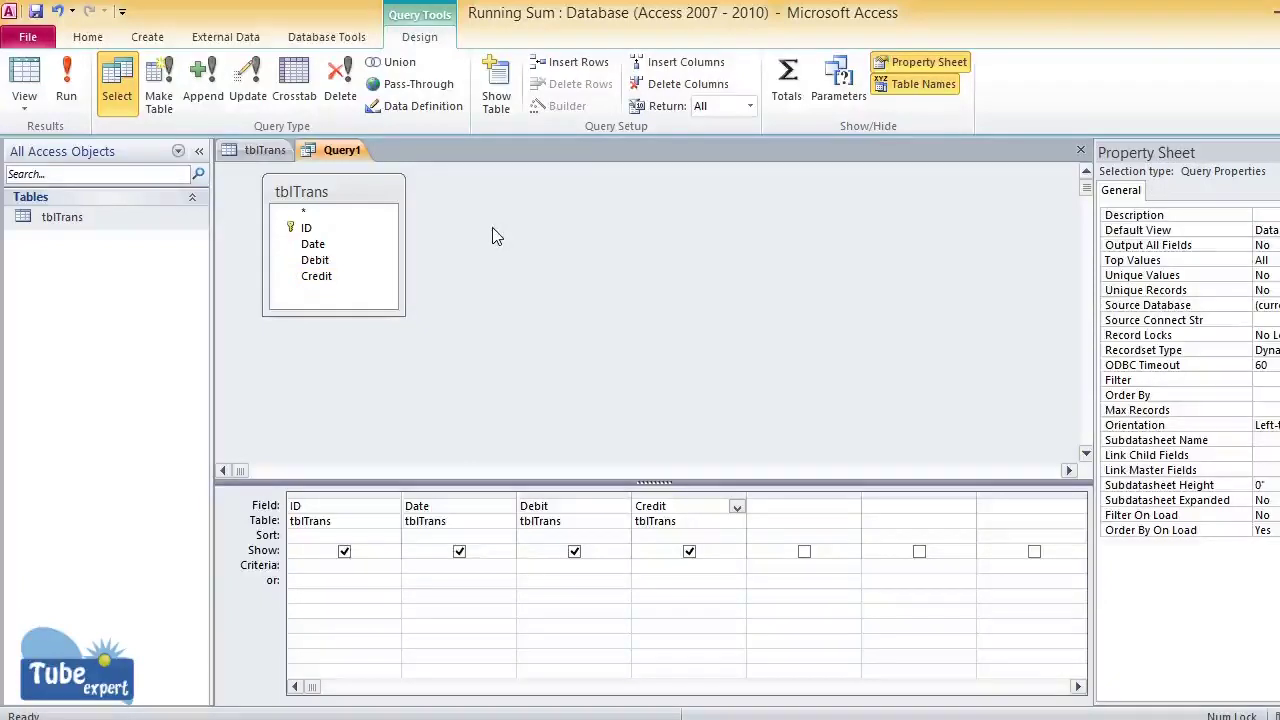
Switch Query1 to SQL View and delete the generated SELECT statement.
right_click(492, 237)
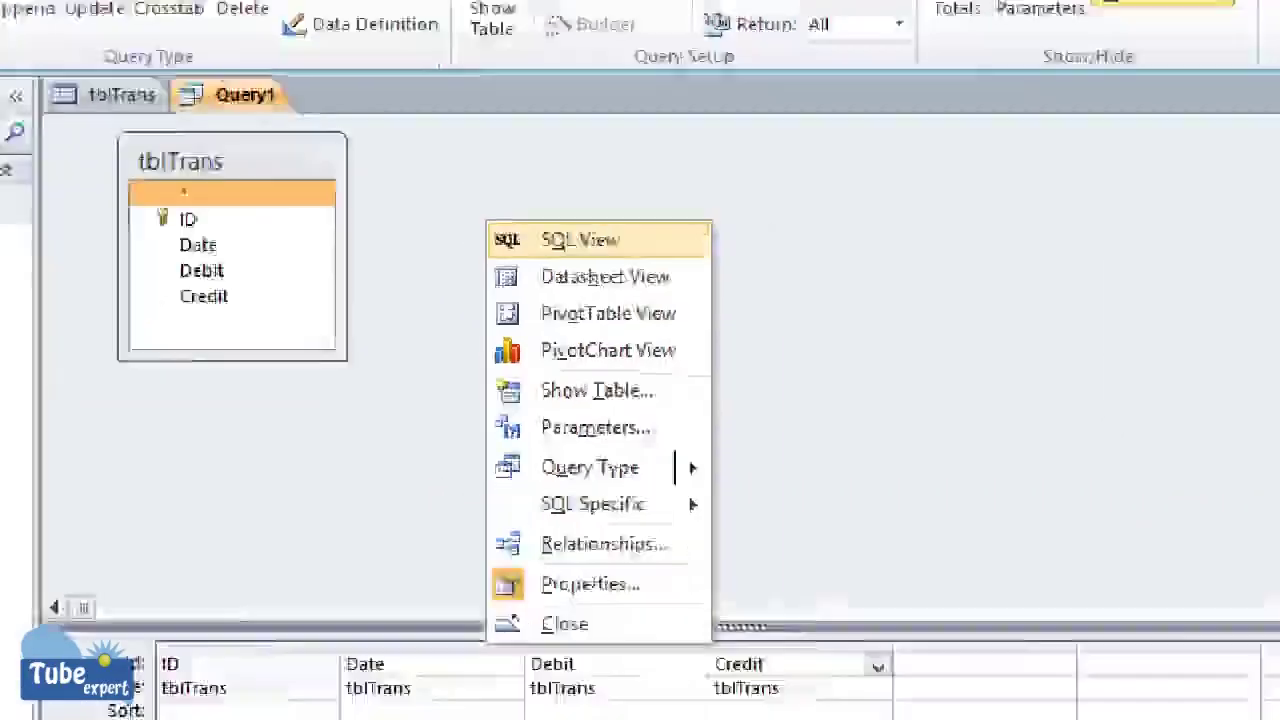
key("Escape")
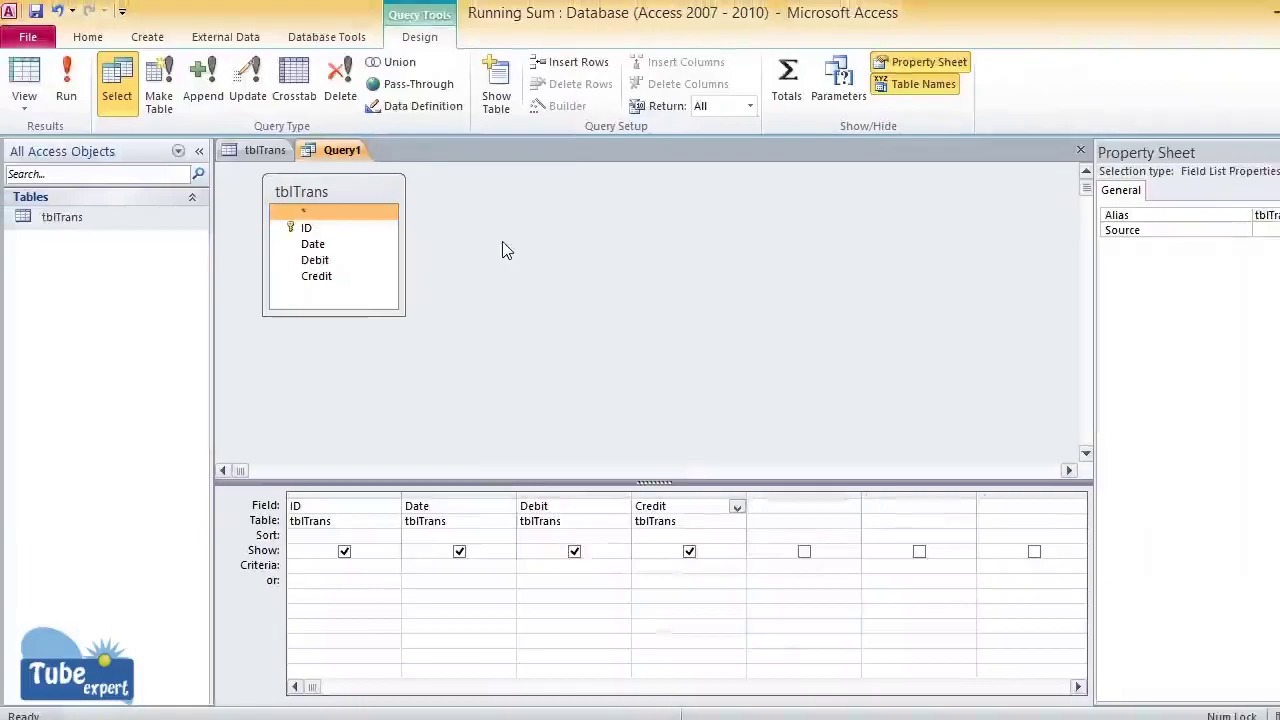
right_click(502, 241)
left_click(524, 256)
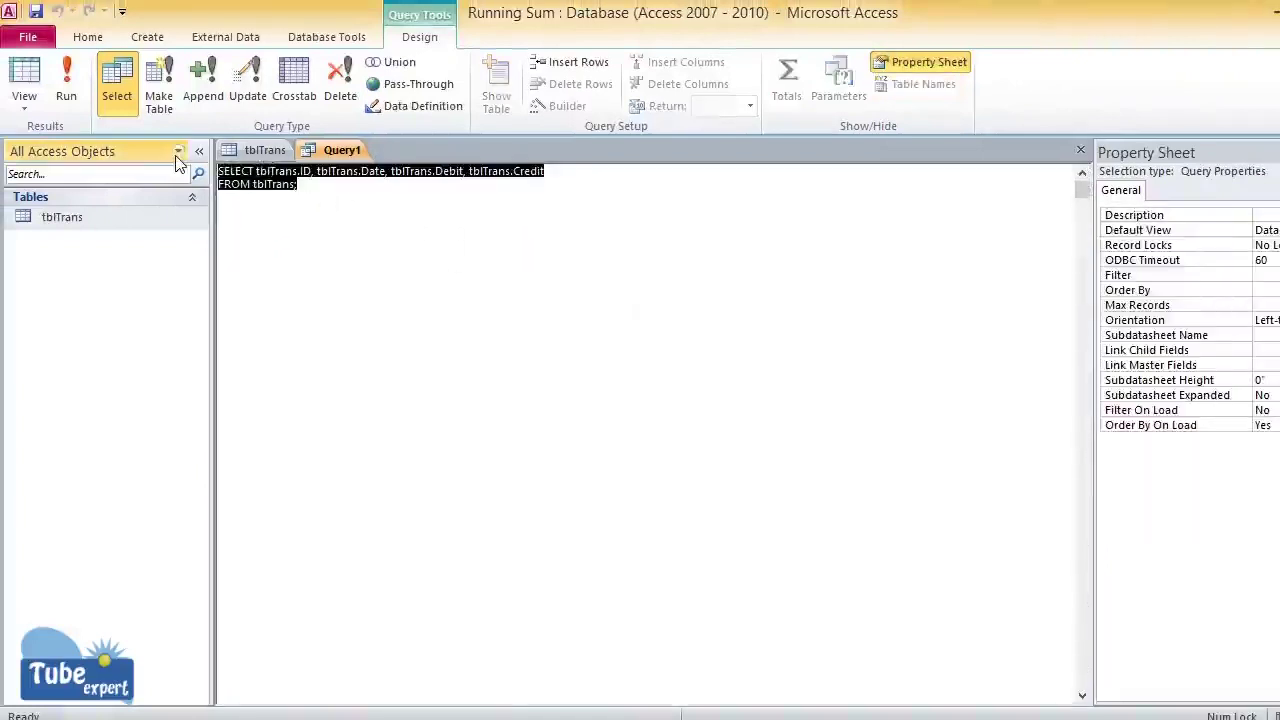
key("Delete")
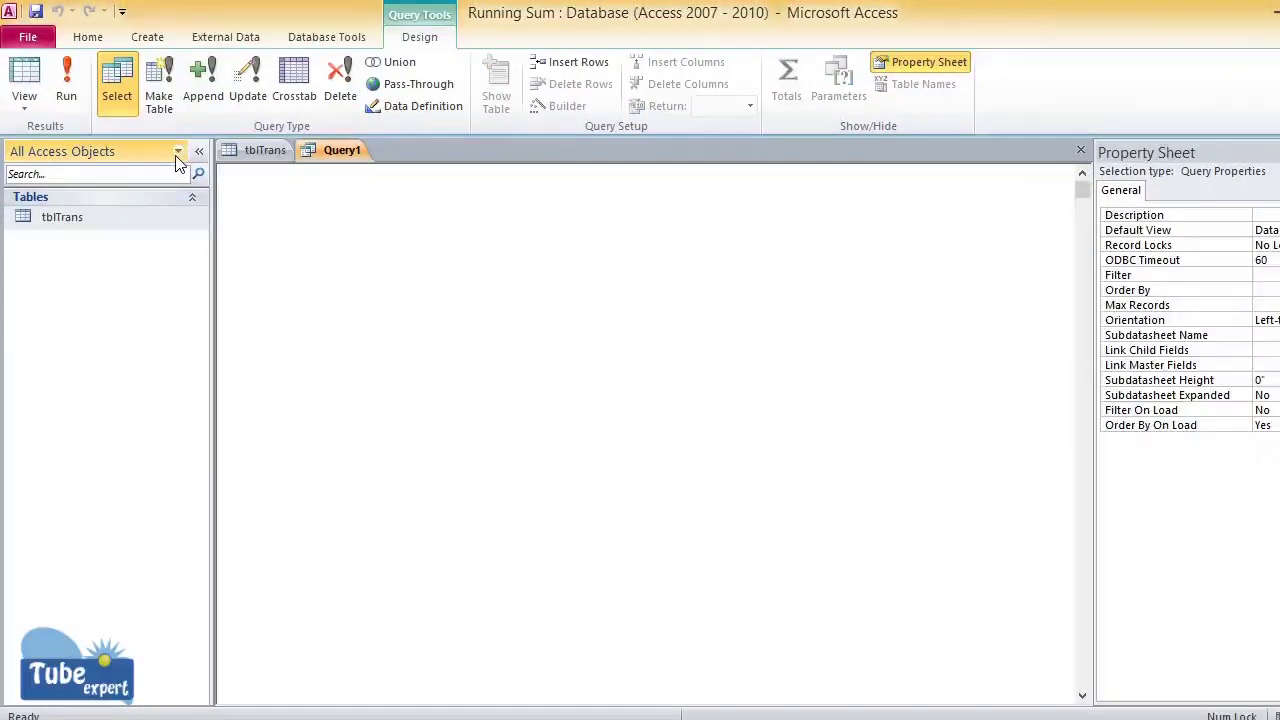
type("s")
key("BackSpace")
key("alt")
key("alt")
key("alt")
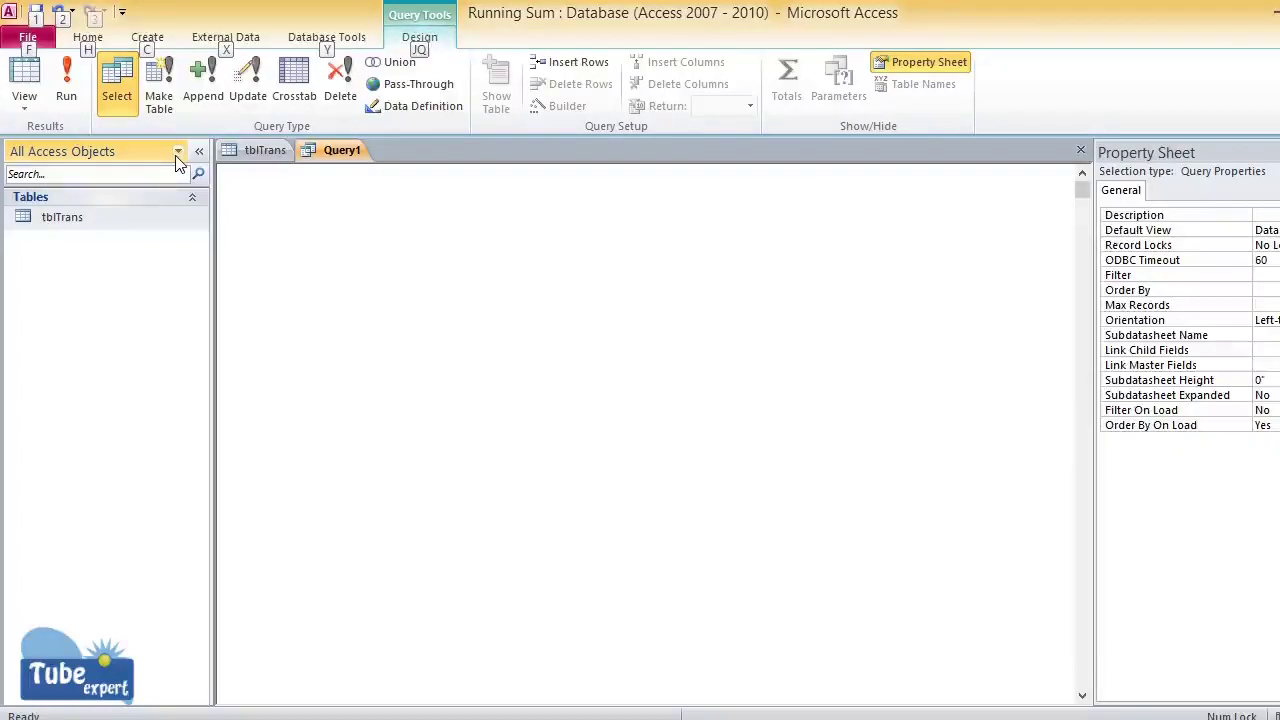
Type a SELECT clause listing btblTrans.ID, btblTrans.Date, btblTrans.Debit and btbl.Credit.
left_click(260, 180)
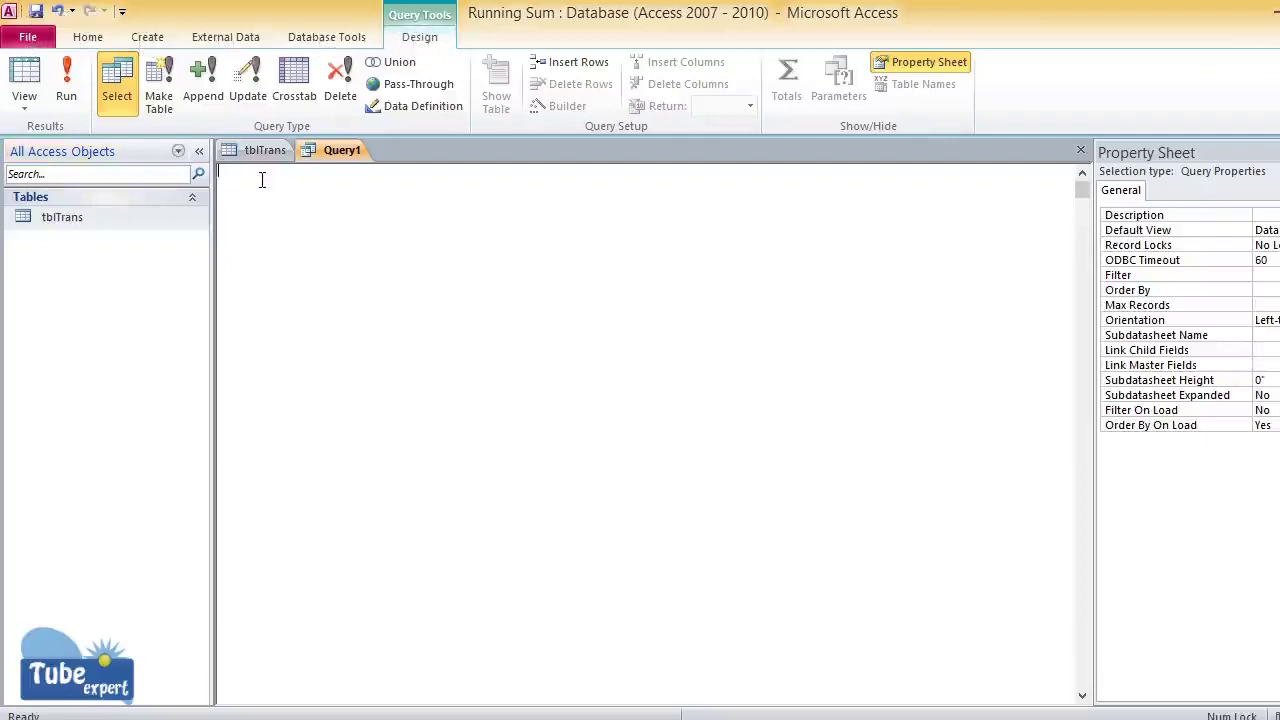
type("SELE")
type("CT")
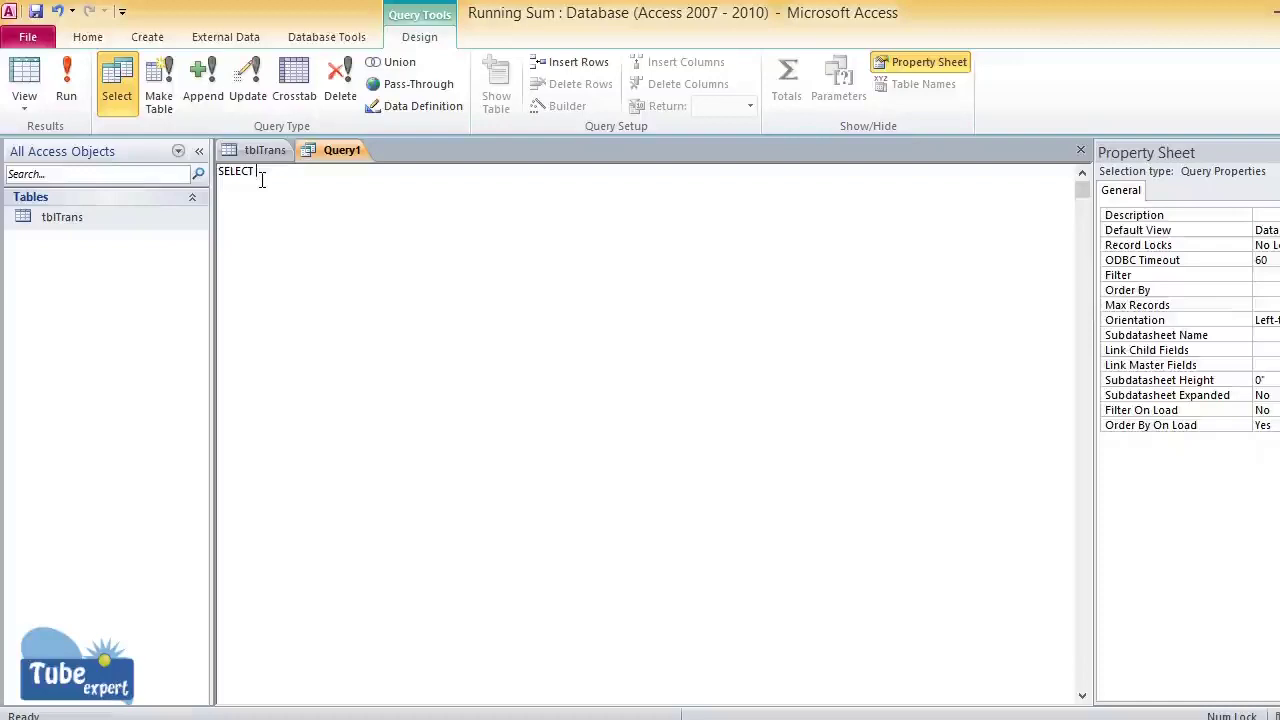
type("tbl")
type("Tr")
type("Tra")
type("ns")
type(".ID")
type("<")
type("=tbl")
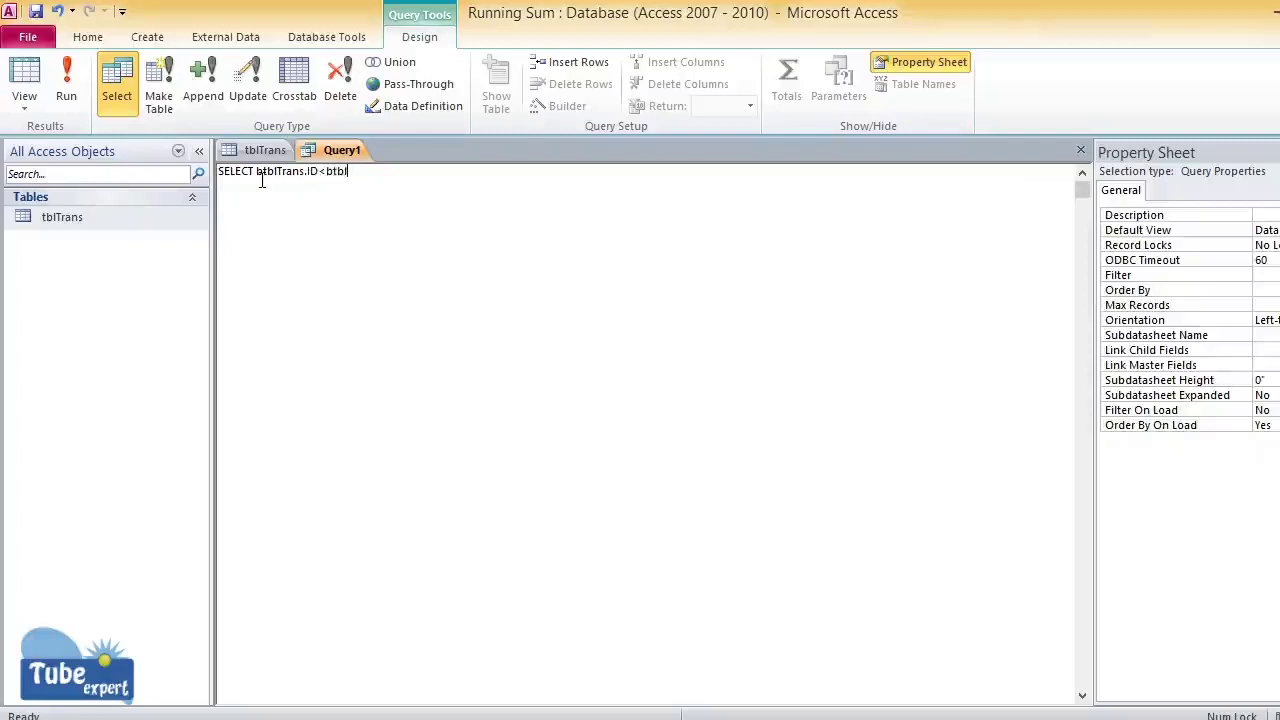
key("BackSpace")
type(",btblTrans.Date")
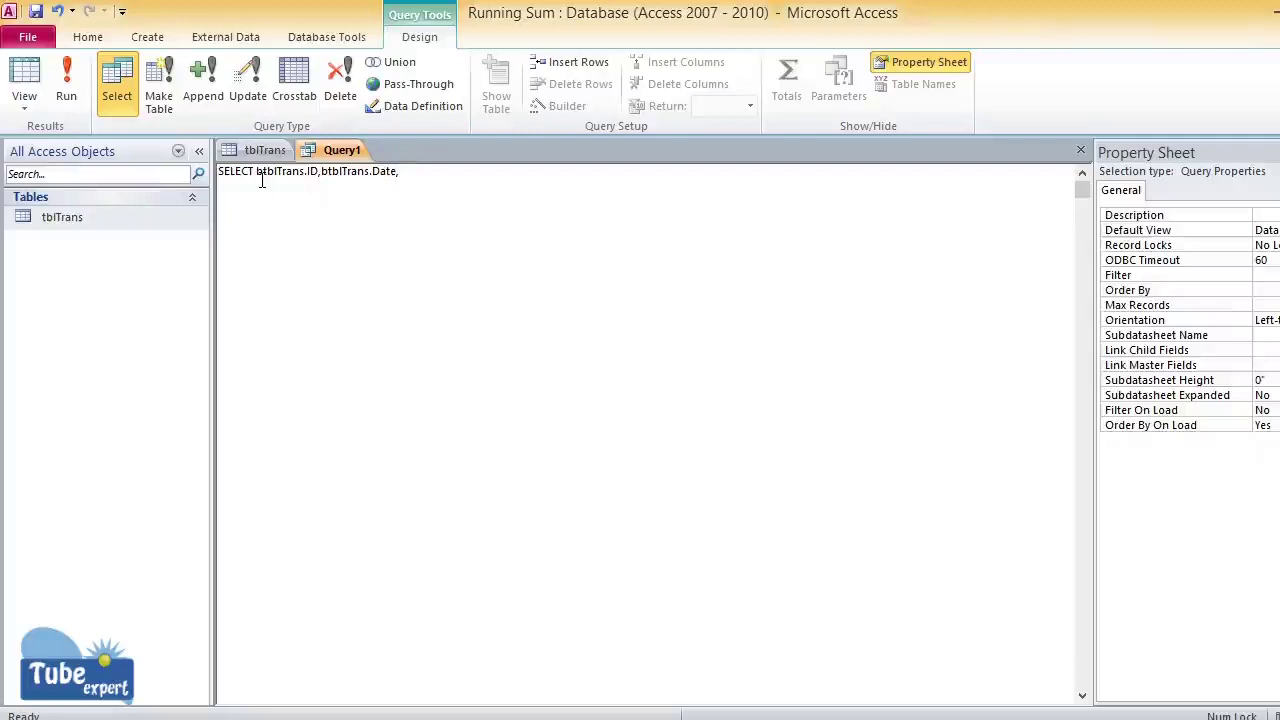
type(",btblTrans")
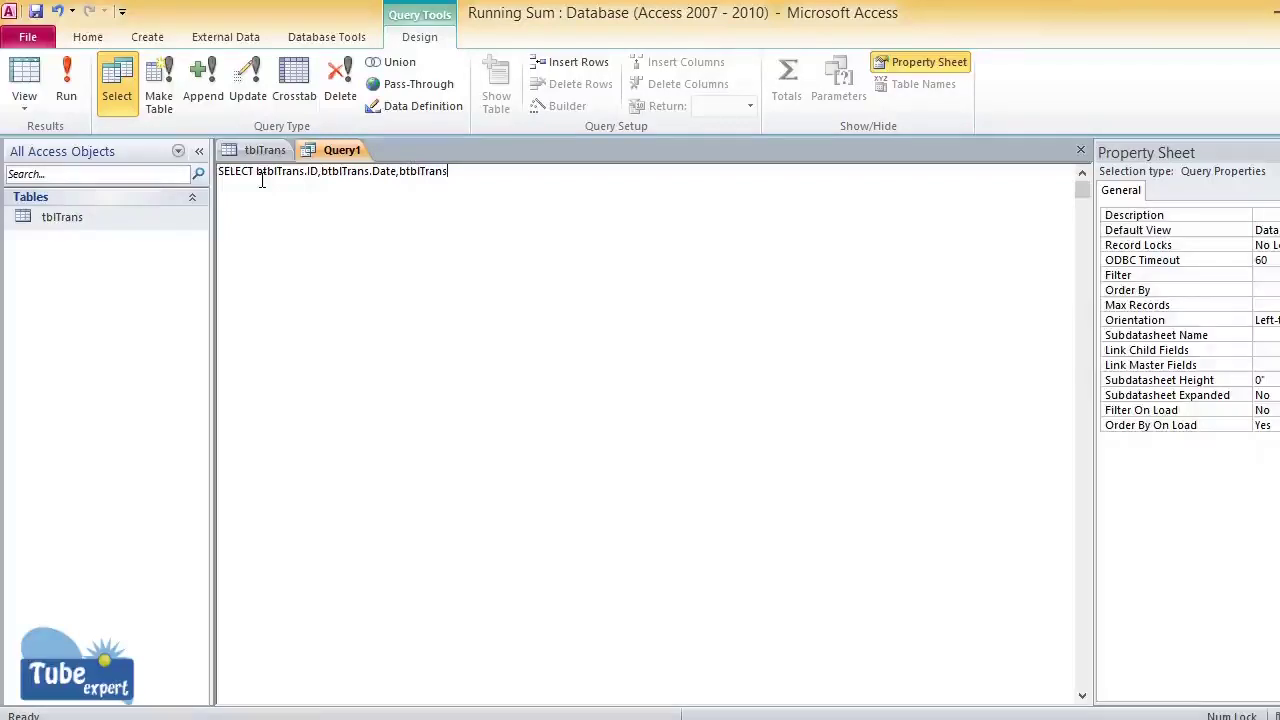
type(".Debit,btbl.Credi")
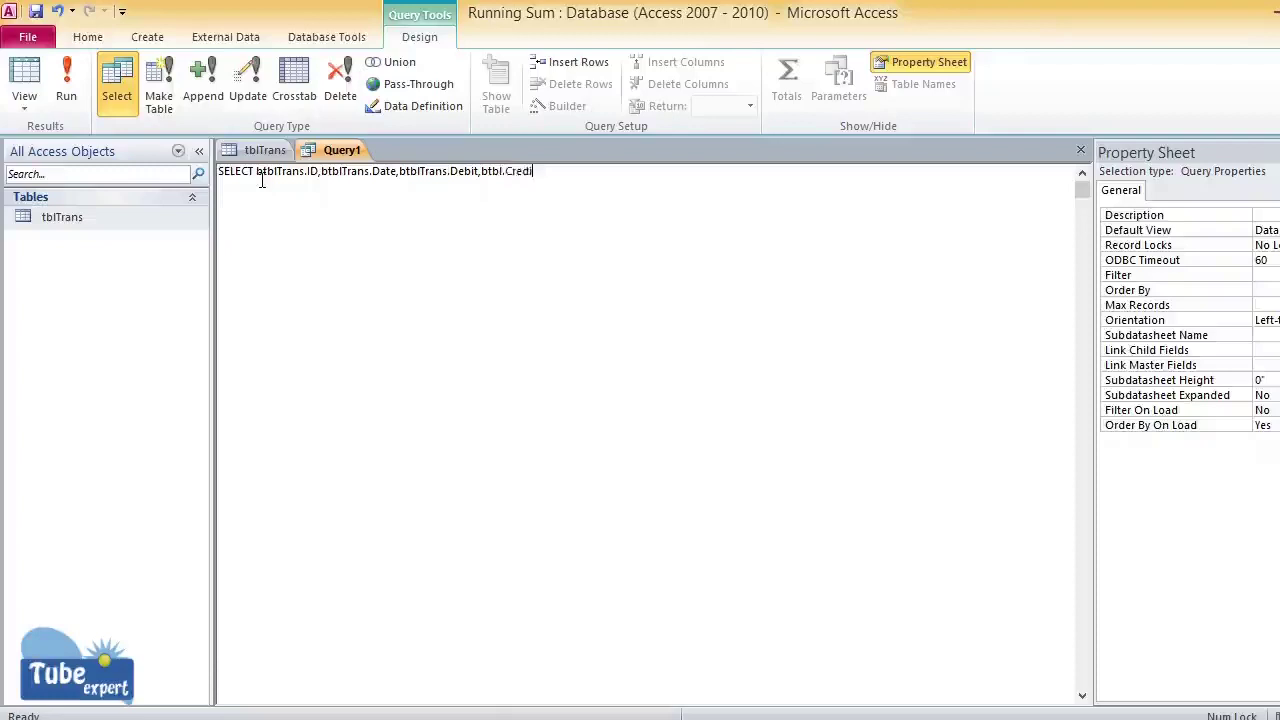
type("t,")
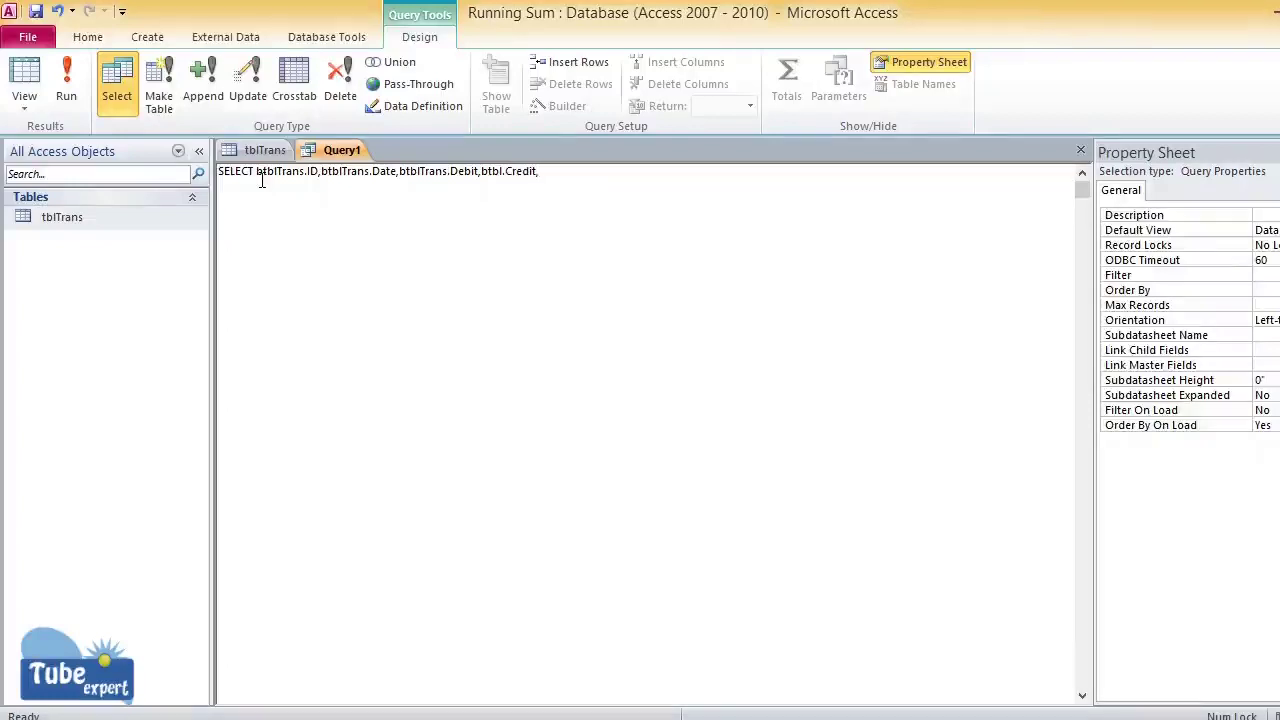
Add the subquery (SELECT SUM([Debit]-[Credit]) FROM tblTrans WHERE tblTrans.Date<=.
type("(SELECT SUM")
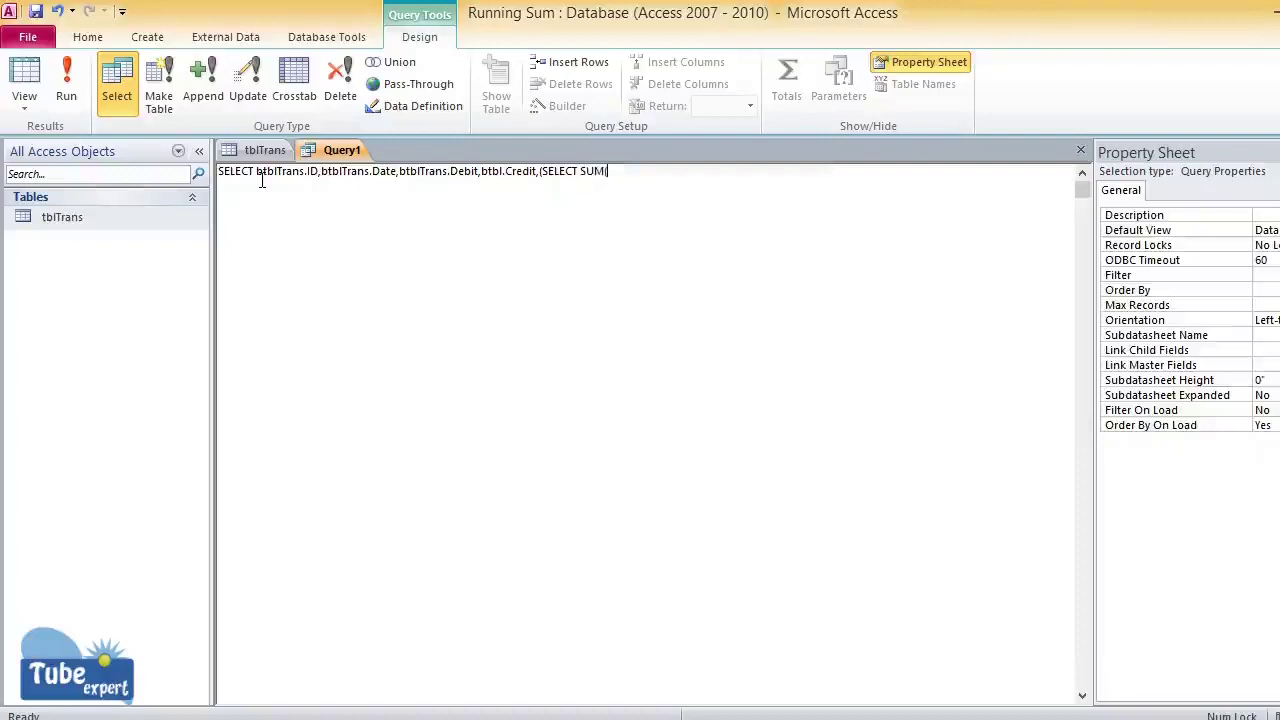
type("([DEbi")
key("BackSpace")
key("BackSpace")
key("BackSpace")
type("ebit")
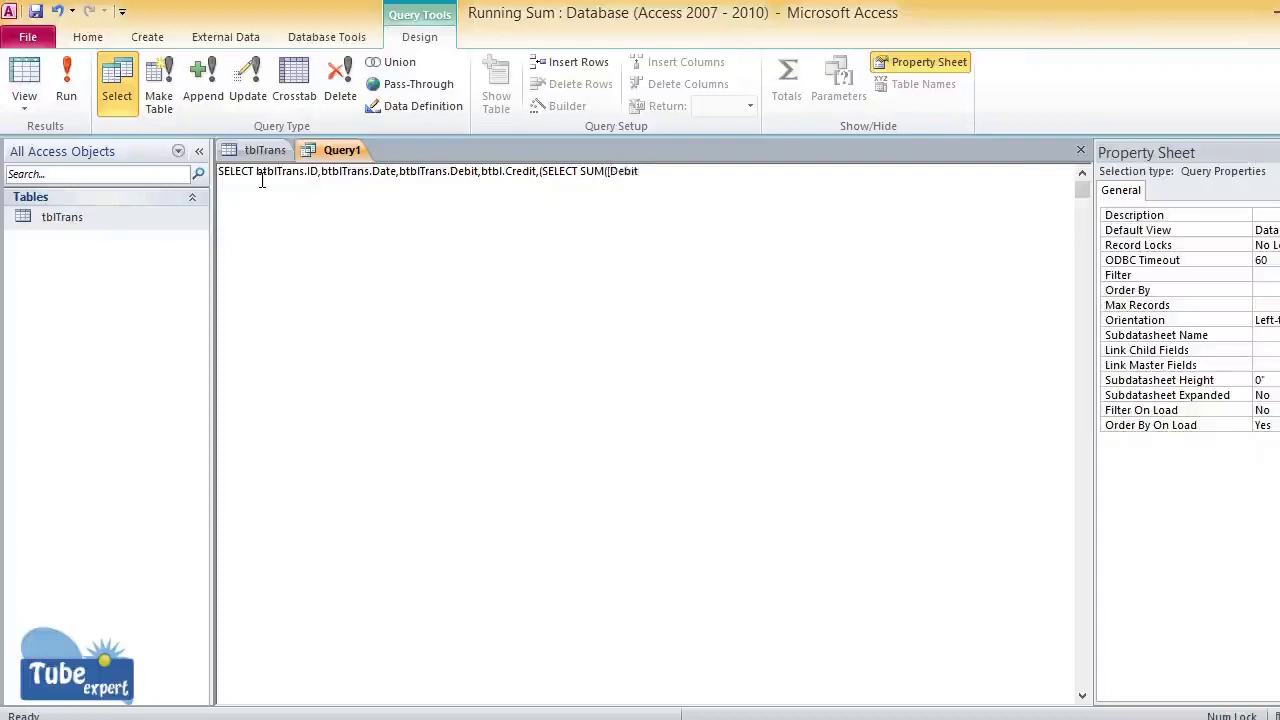
type("]-[Credit")
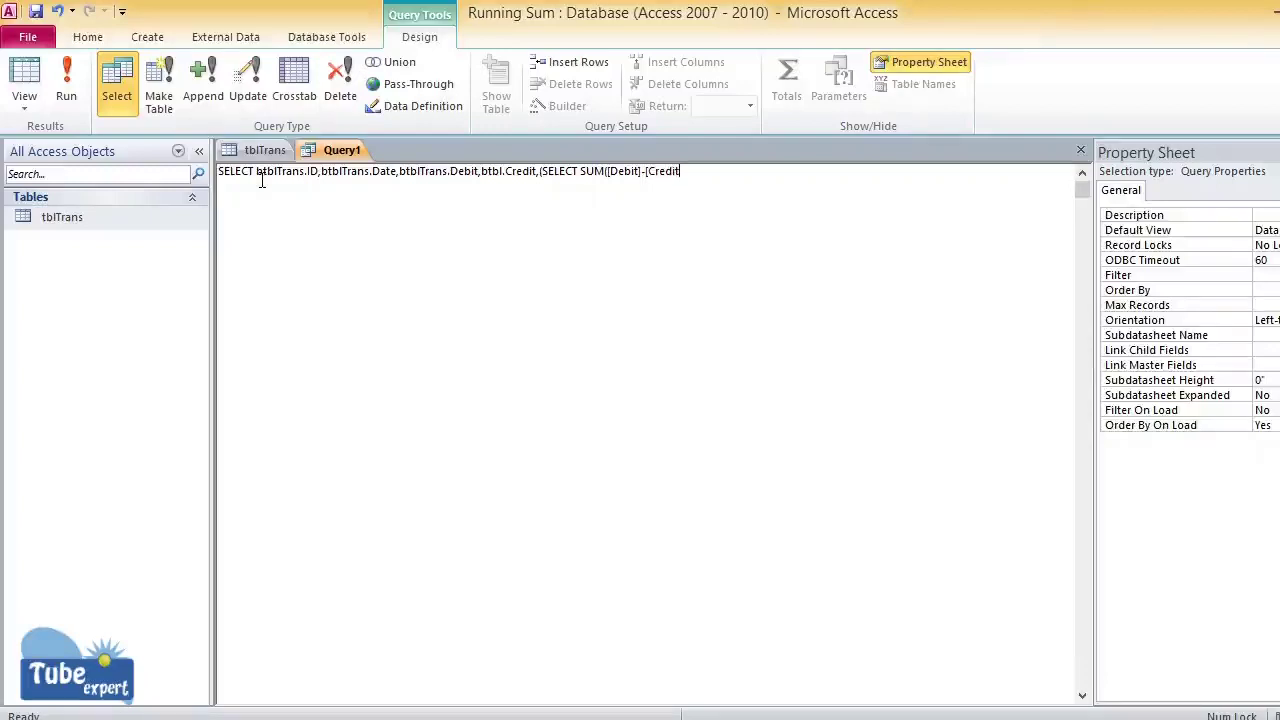
type("]")
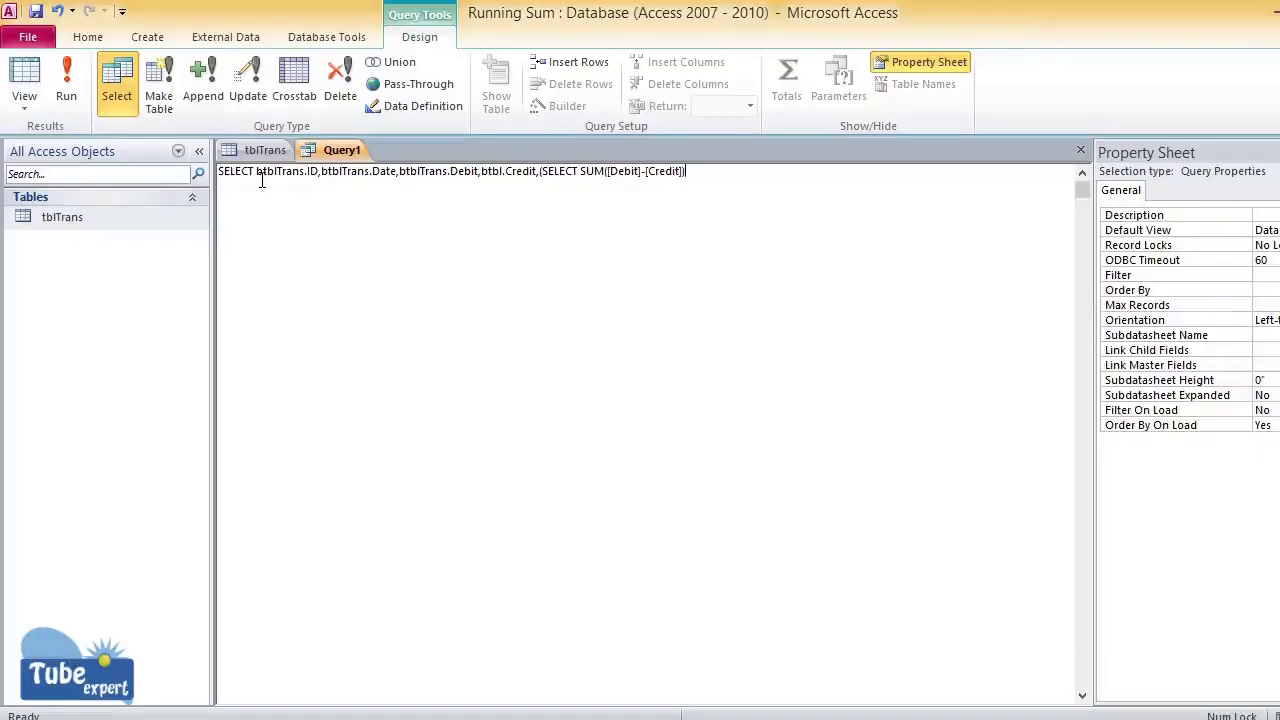
type("FROM")
key("Return")
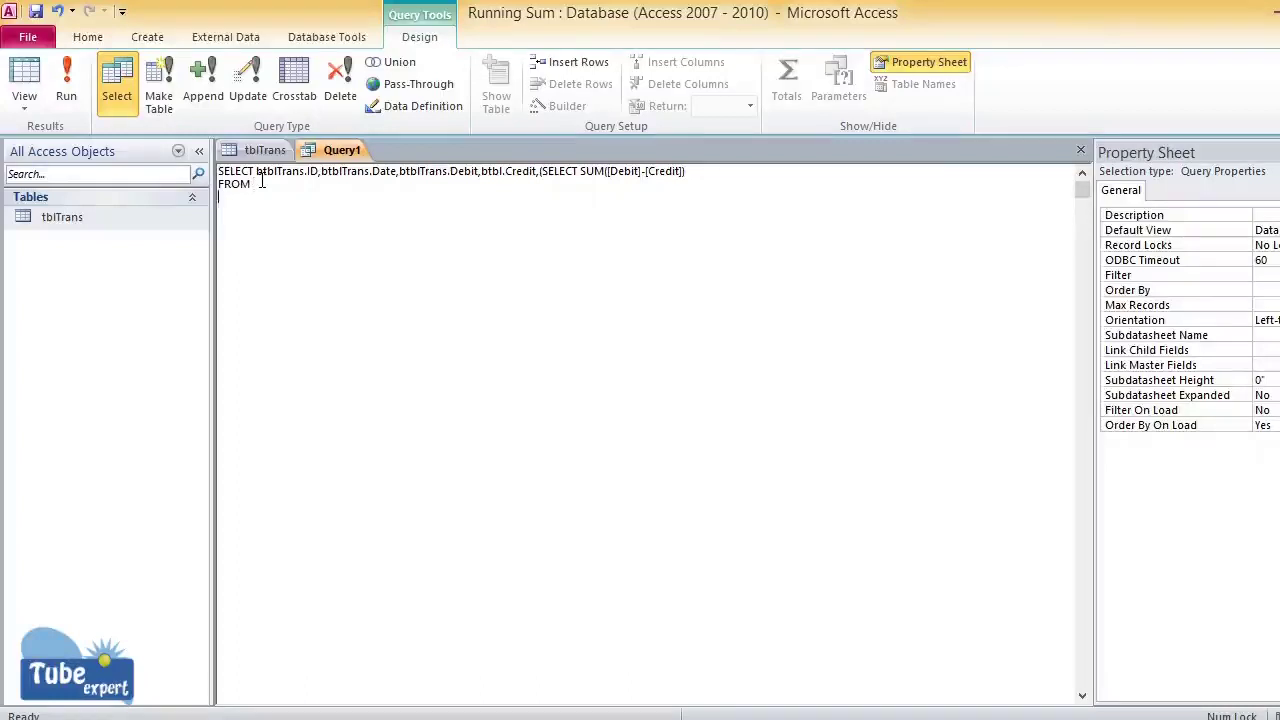
type("tblRe")
key("BackSpace")
key("BackSpace")
type("Trans")
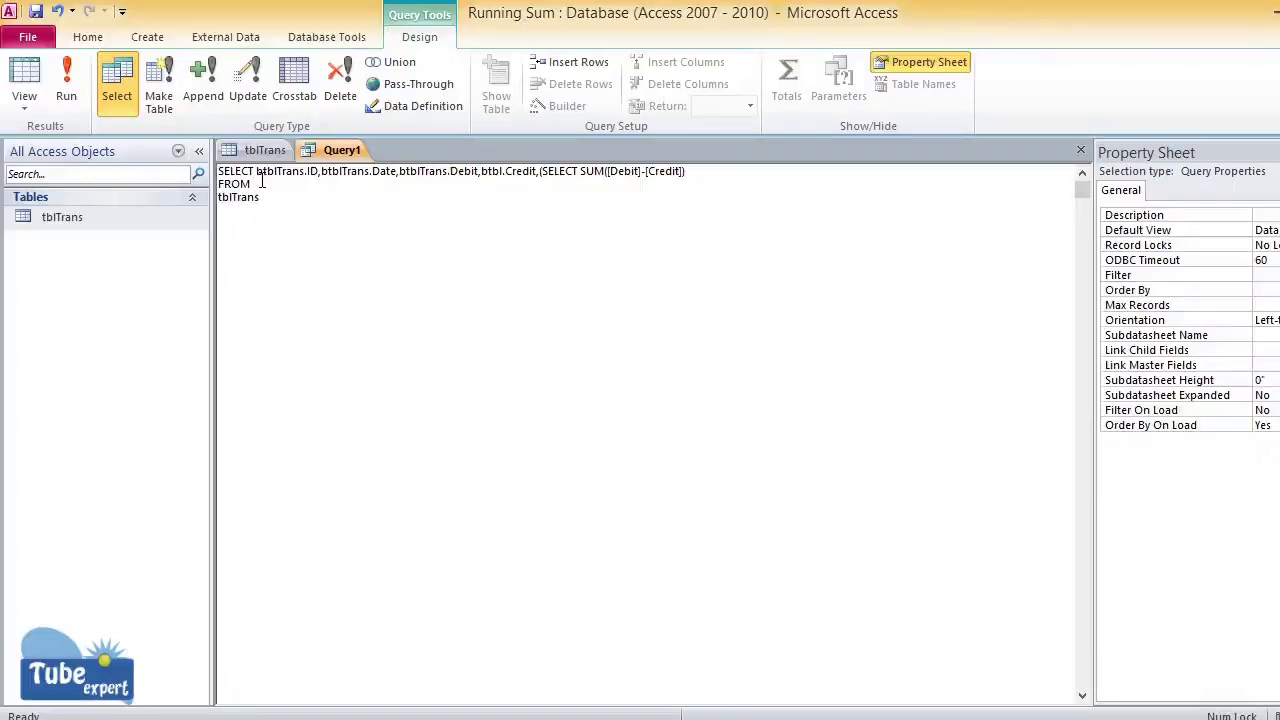
type(" WHERE ")
type("t")
type("blT")
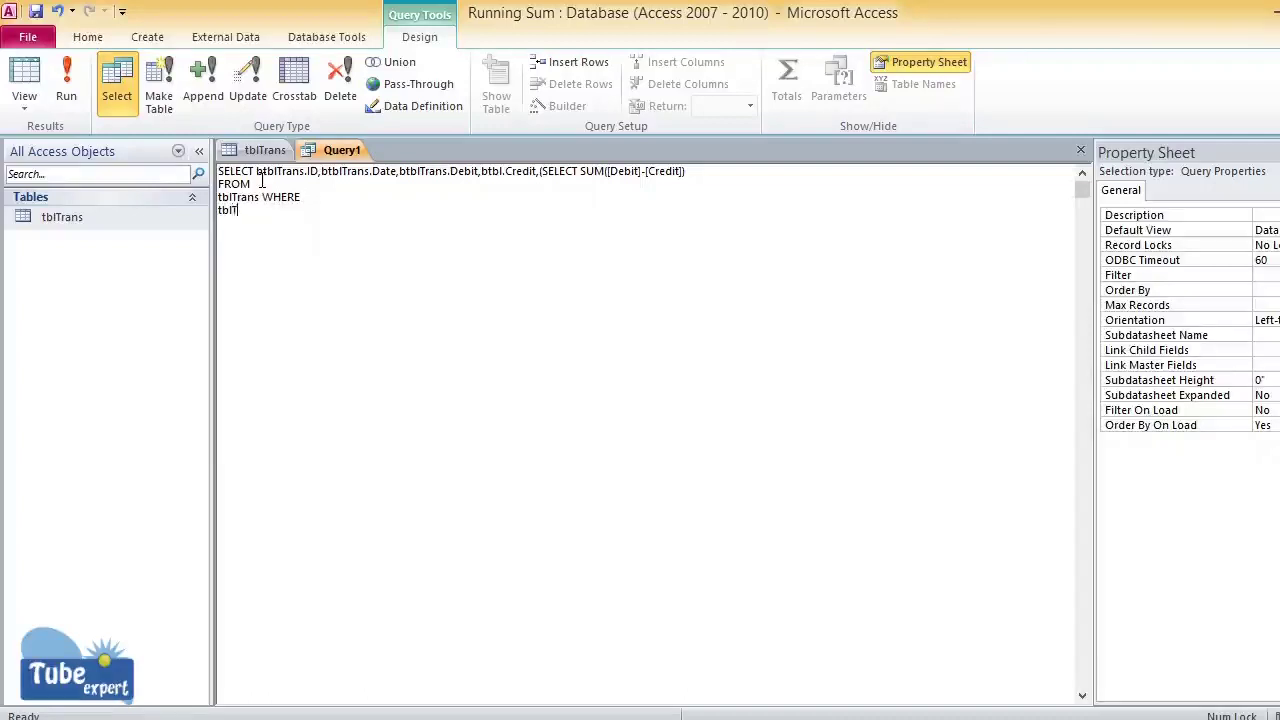
type("rans.Date<=")
Compare against btblTrans.Date, close the subquery and alias it AS Balance.
type("btbl")
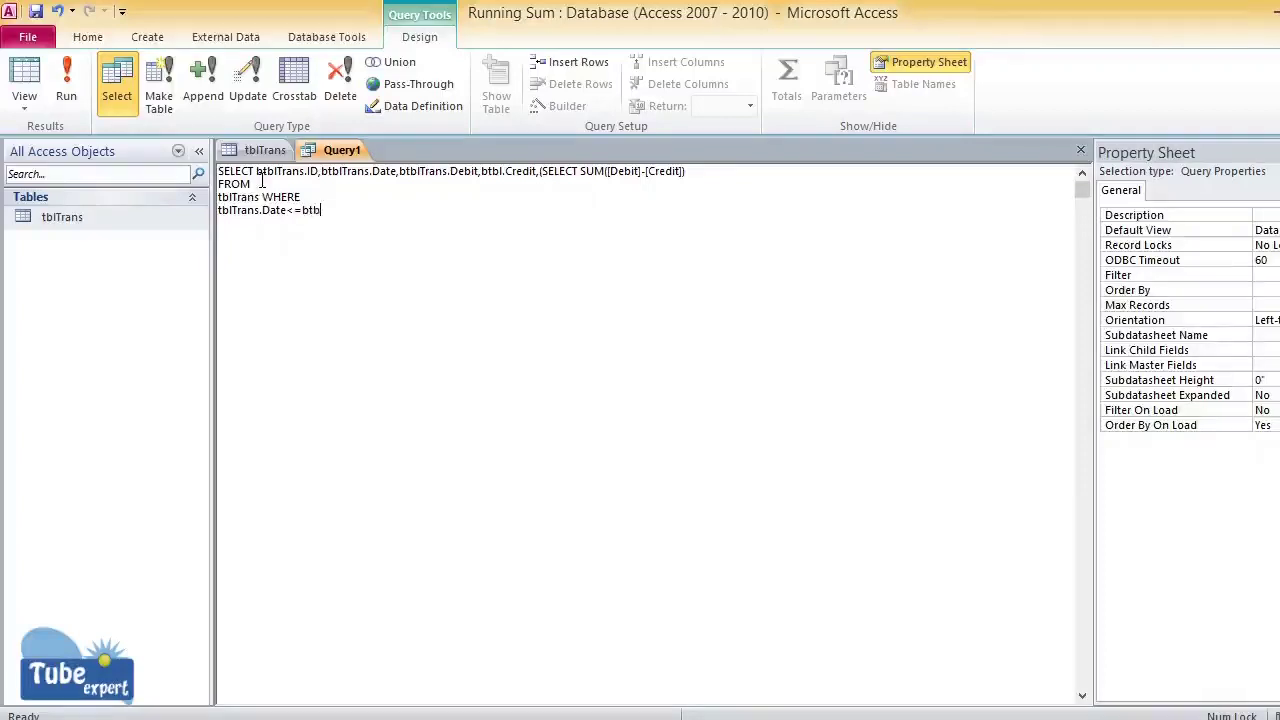
type("Trans.Date)")
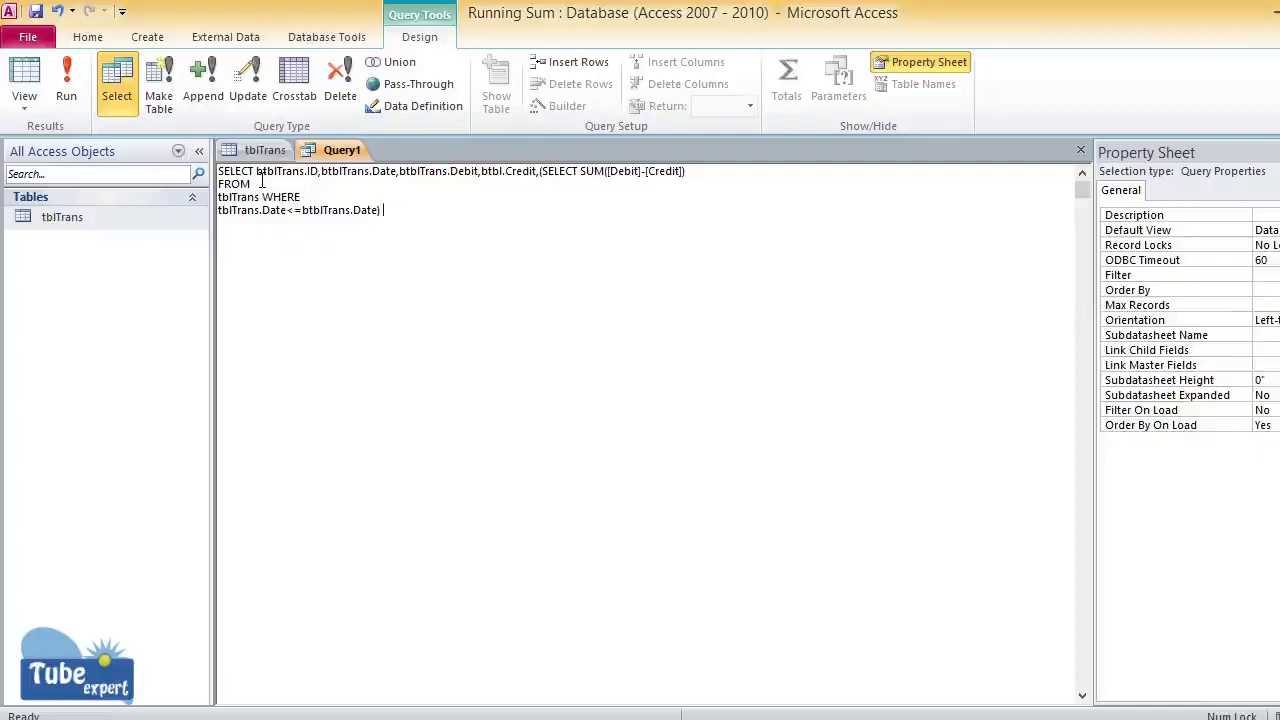
type(" AS Balance")
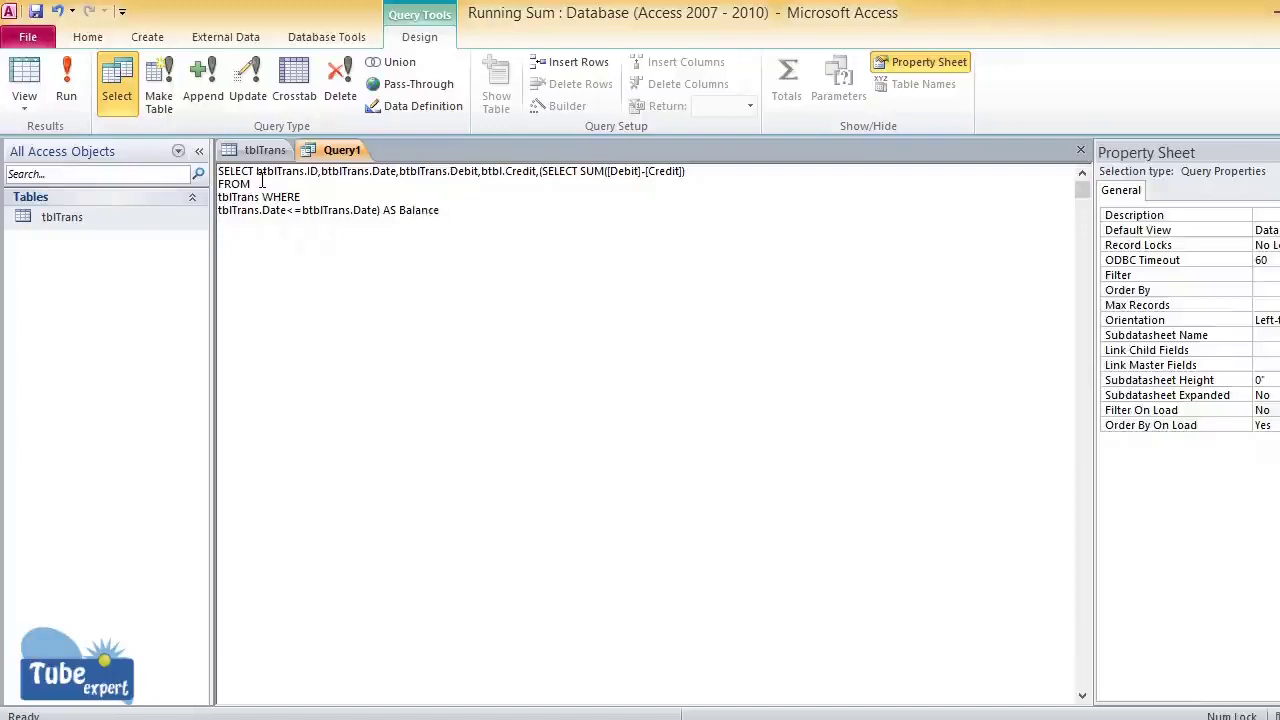
End the SQL with FROM tblTrans AS btblTrans and ORDER BY btblTrans.Date.
type("FR")
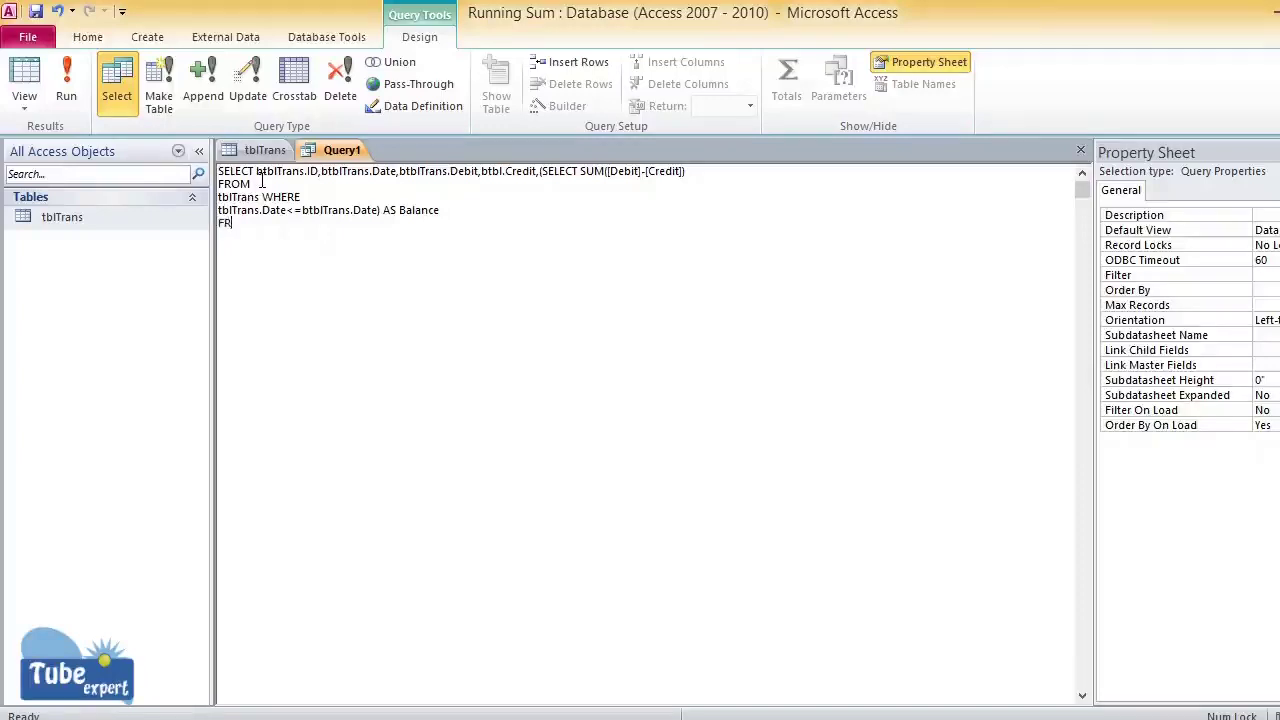
type("OM tblTrans AS btblTran")
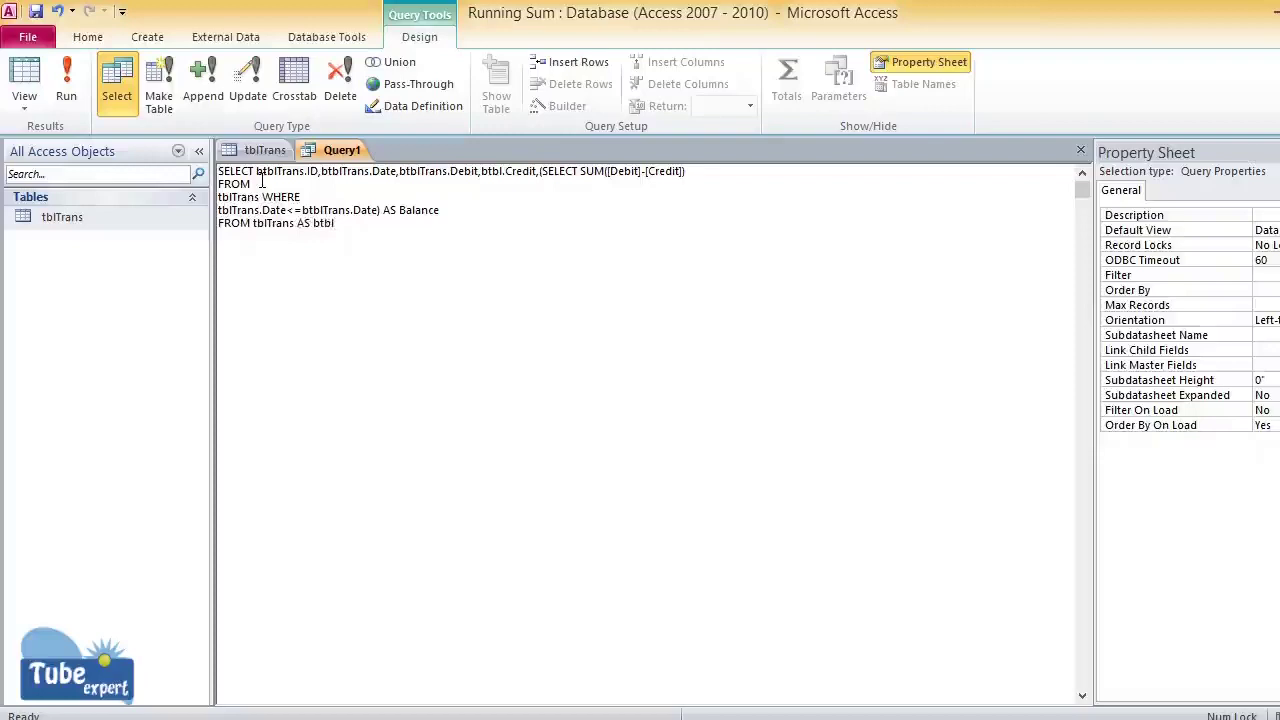
type("s")
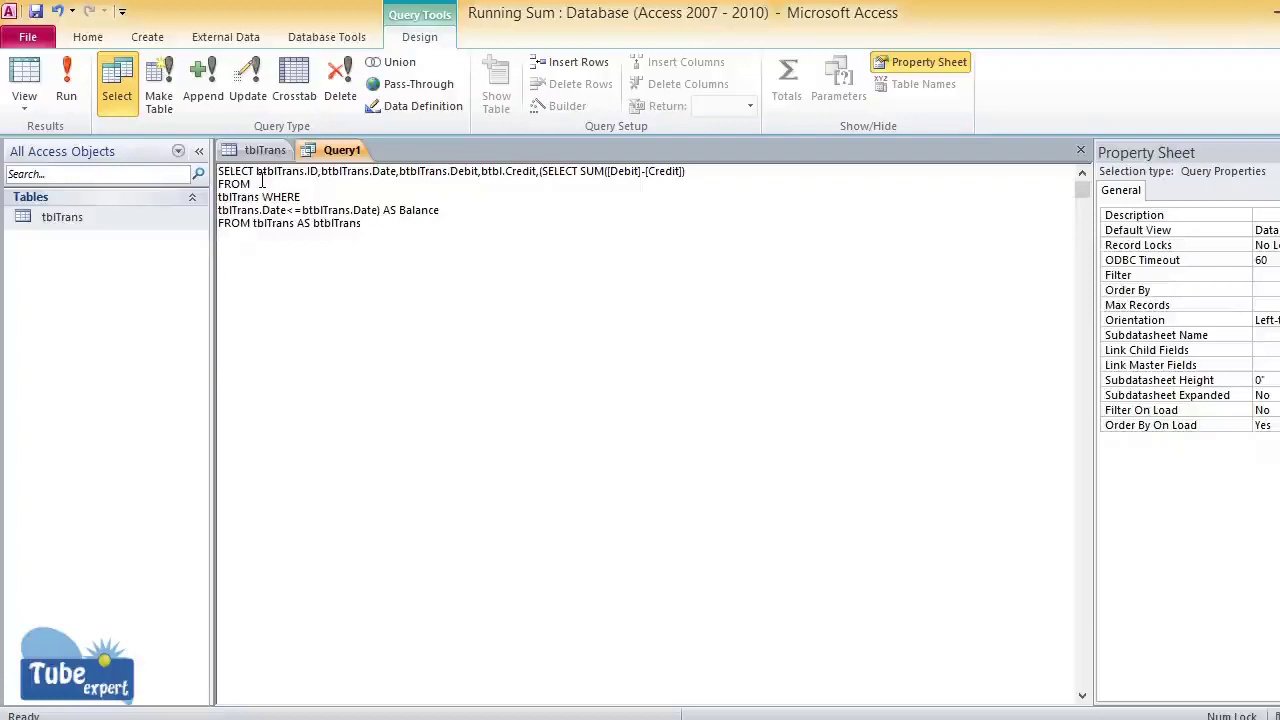
key("Return")
type("ORDER BY btbl")
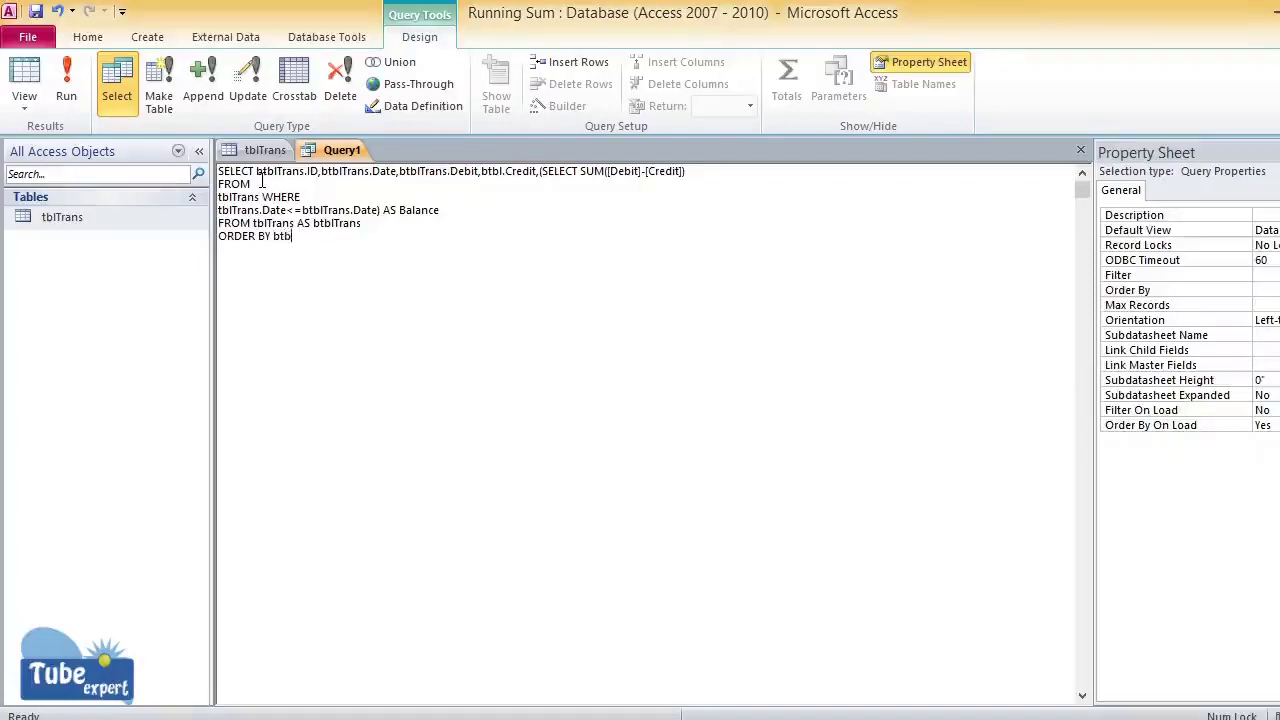
type("Trans.Date;")
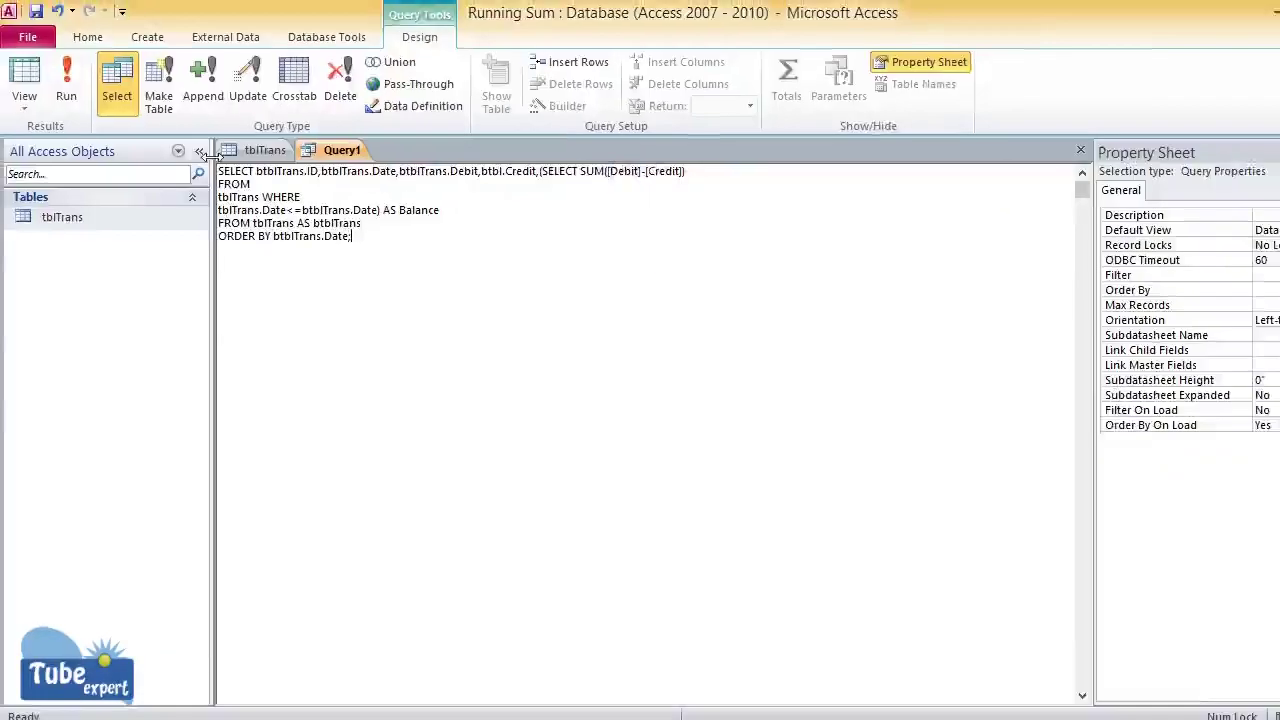
Replace the 'Expr1: Credit' field with Credit in Design View and run the query.
left_click(66, 85)
left_click(24, 100)
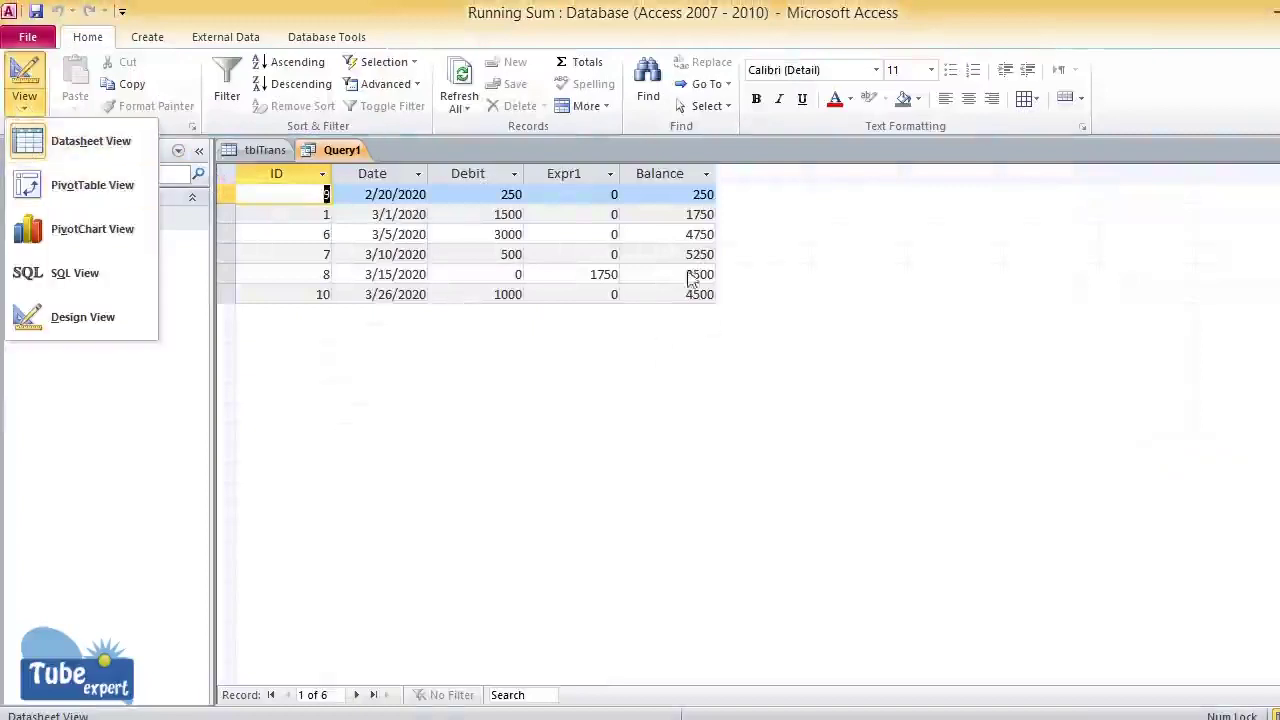
left_click(100, 316)
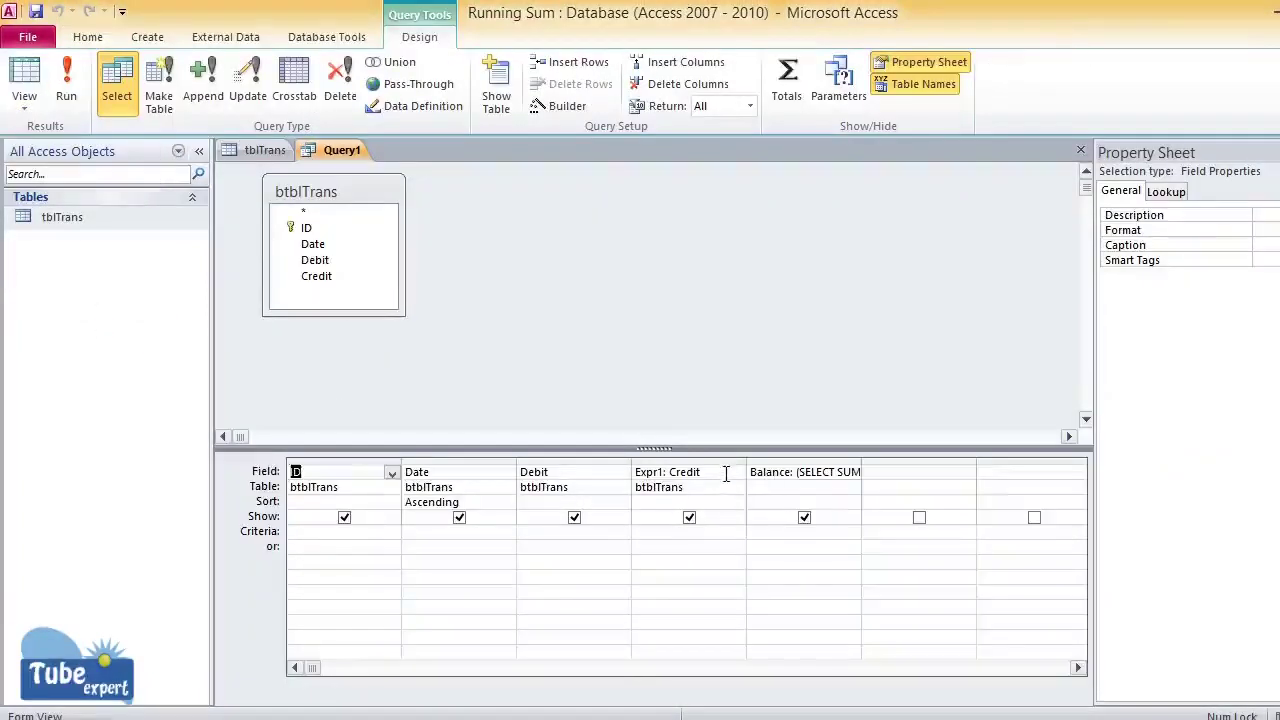
left_click_drag(725, 475, 586, 466)
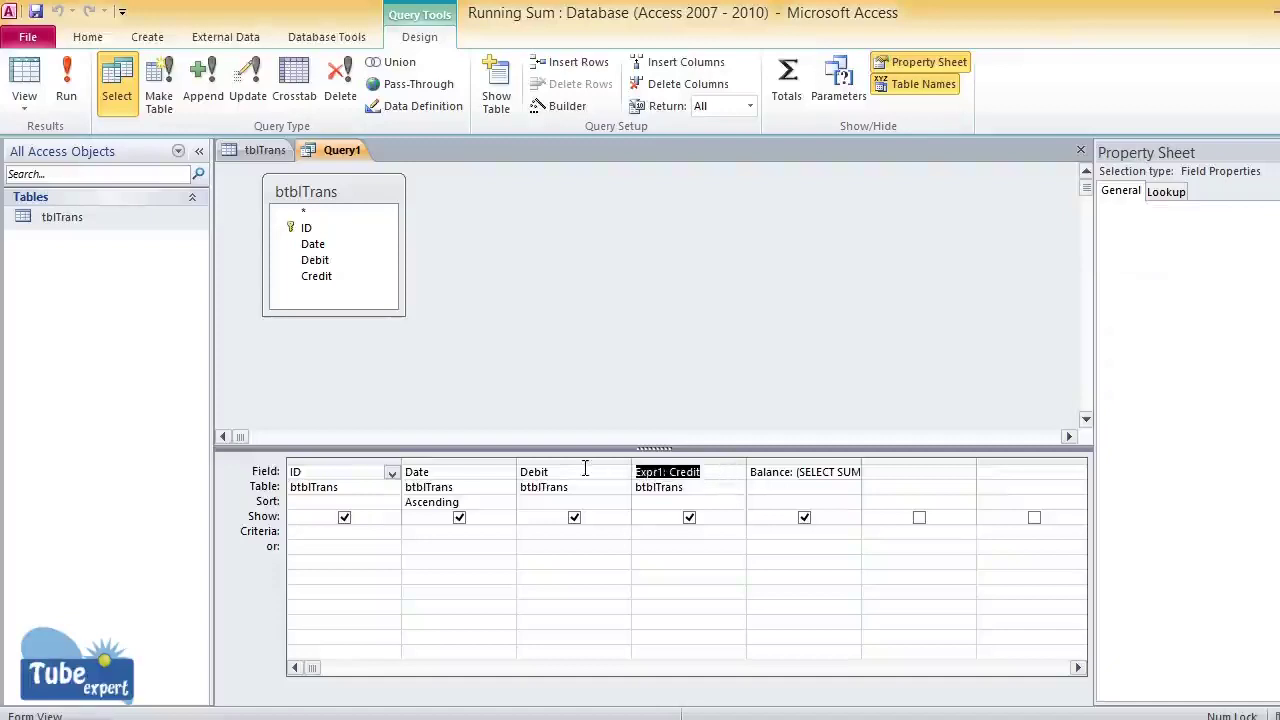
type("Cre")
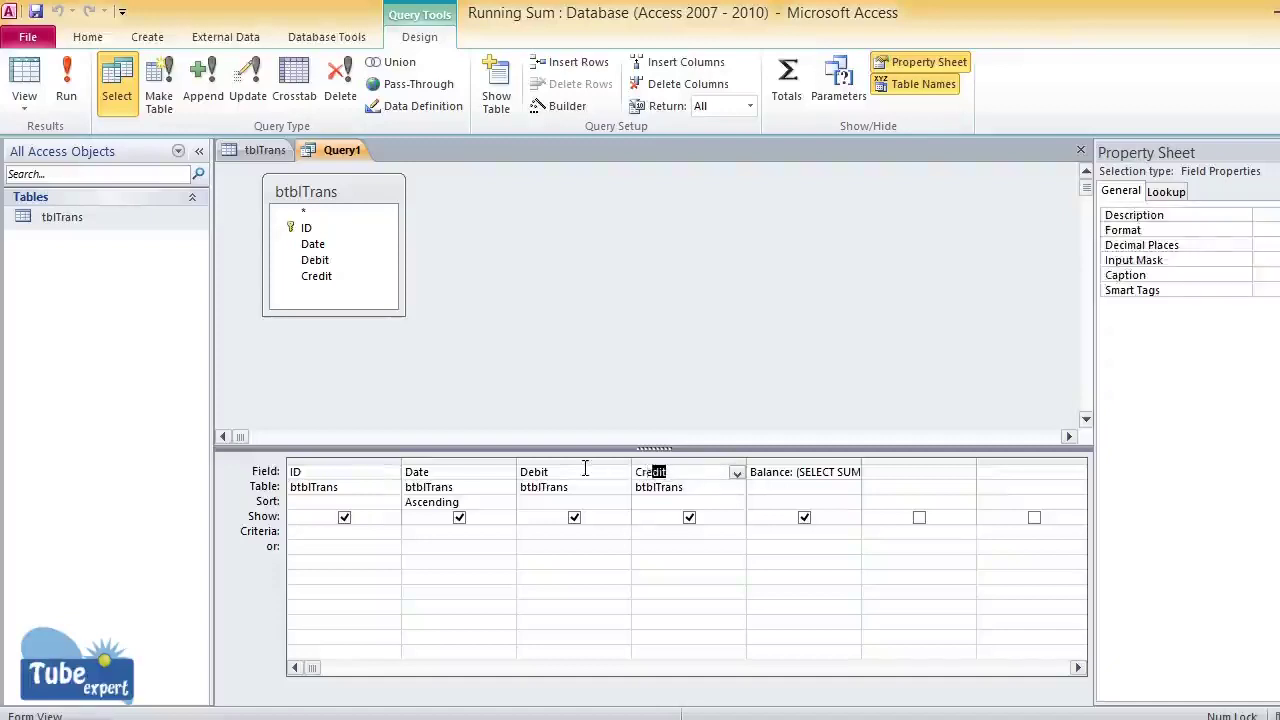
left_click(72, 95)
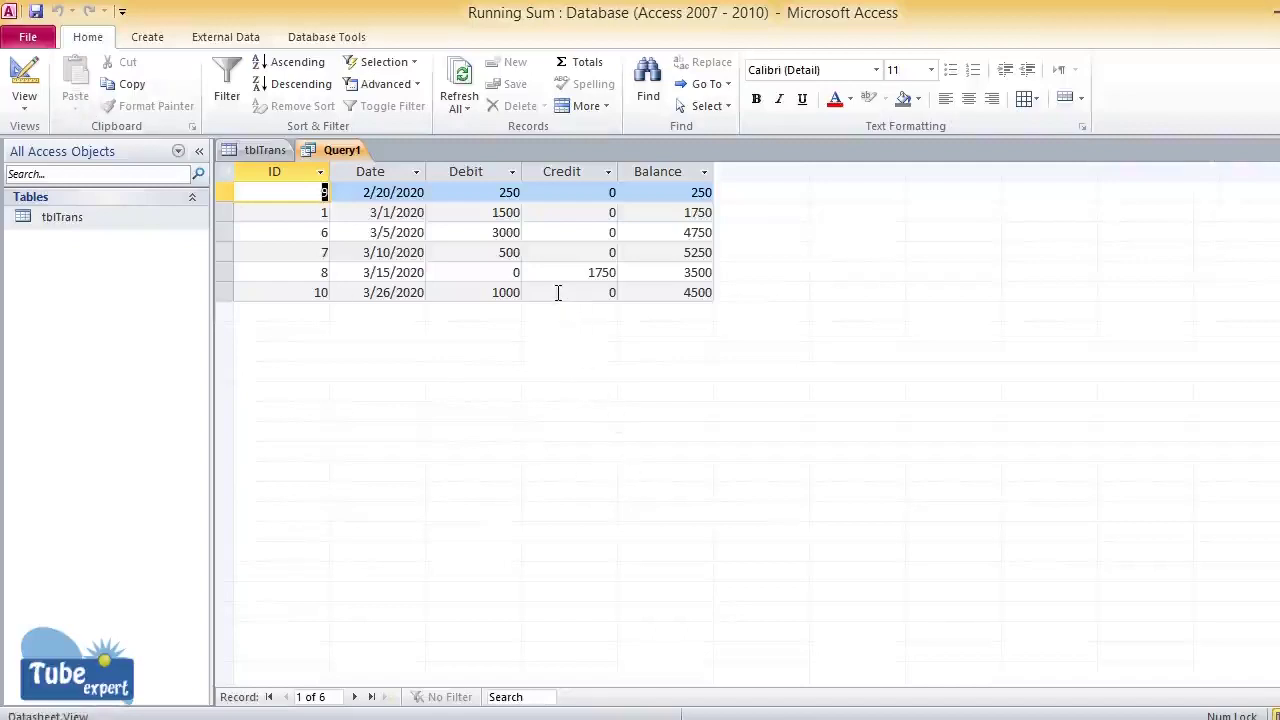
Save Query1 under the name 'Running Bal'.
right_click(352, 158)
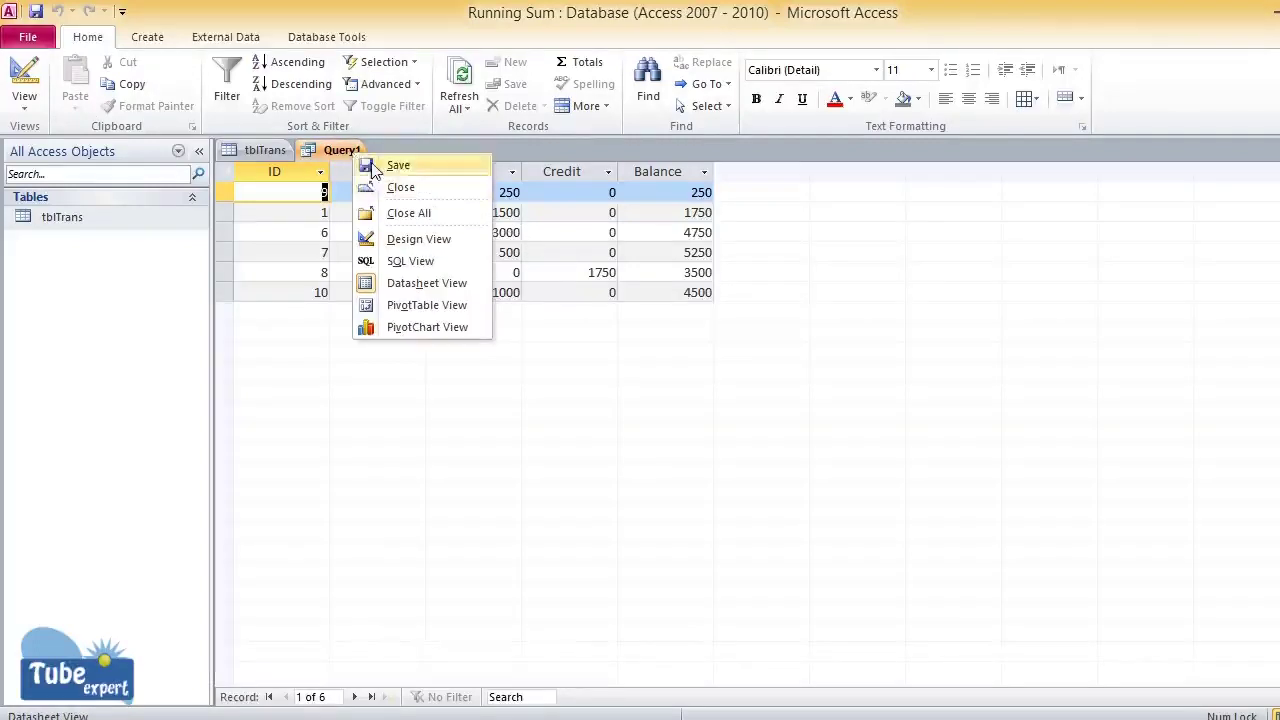
left_click(372, 168)
type("RE")
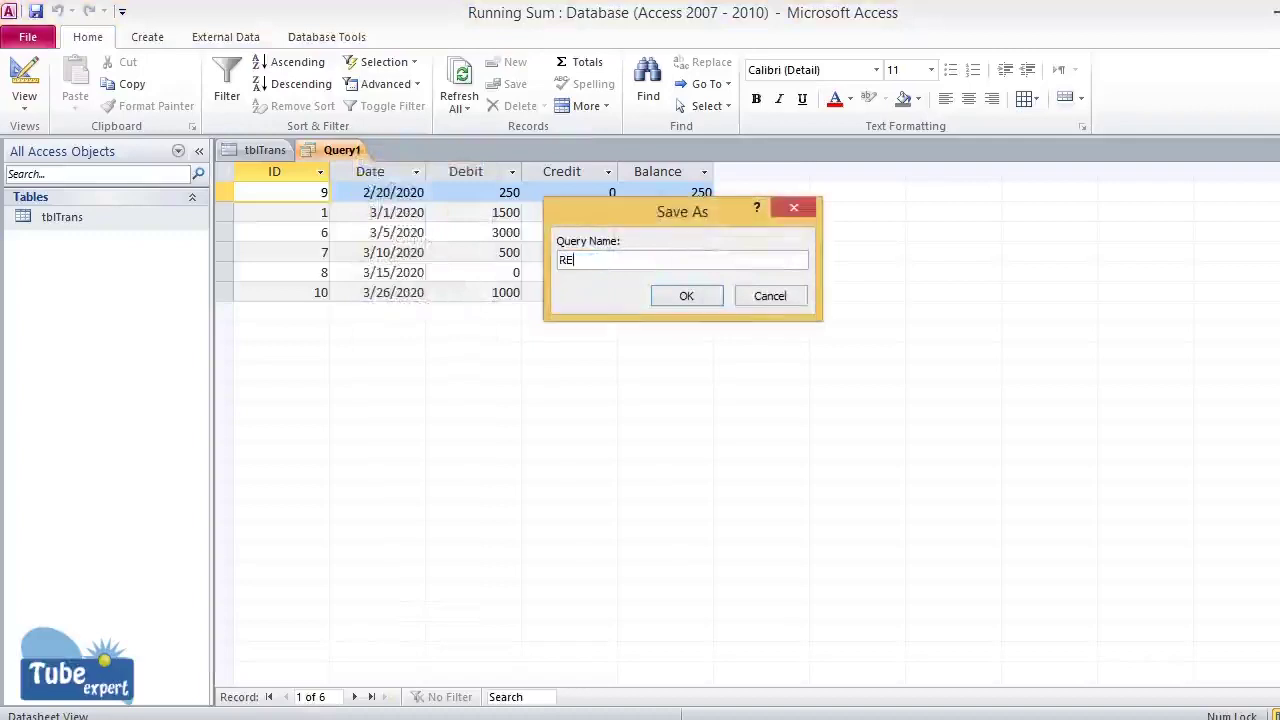
left_click(372, 165)
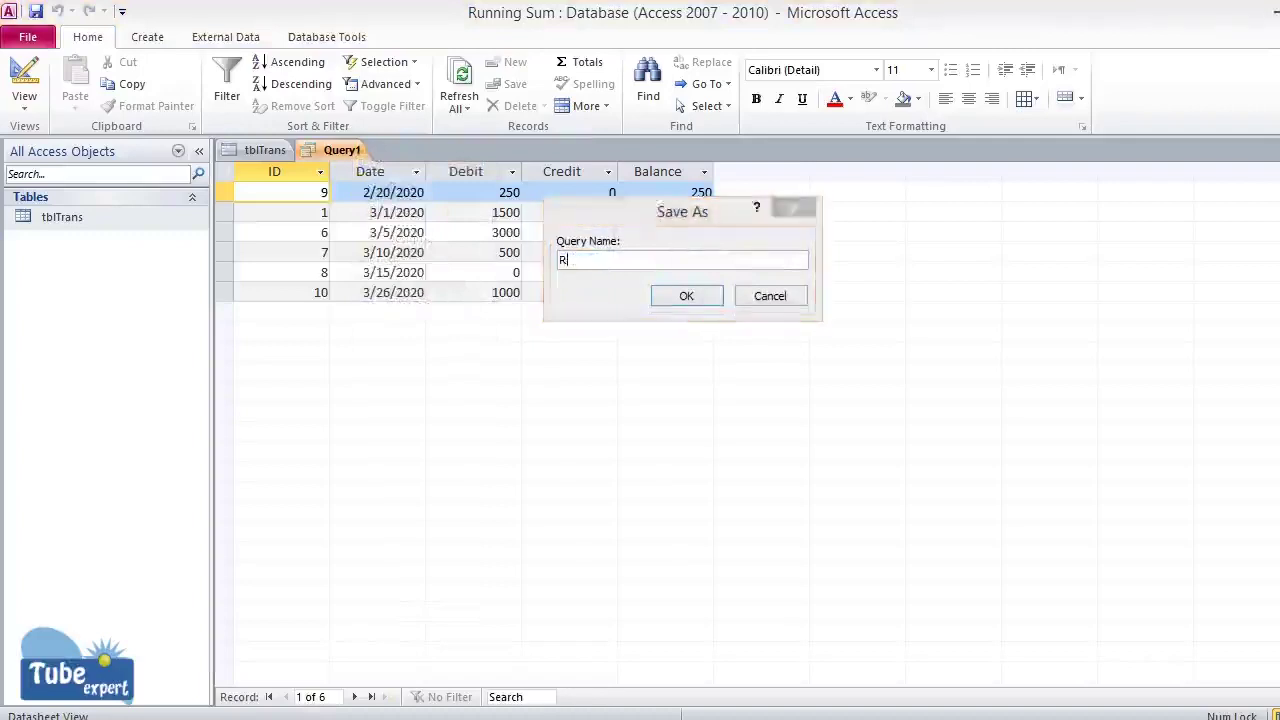
key("BackSpace")
type("unni")
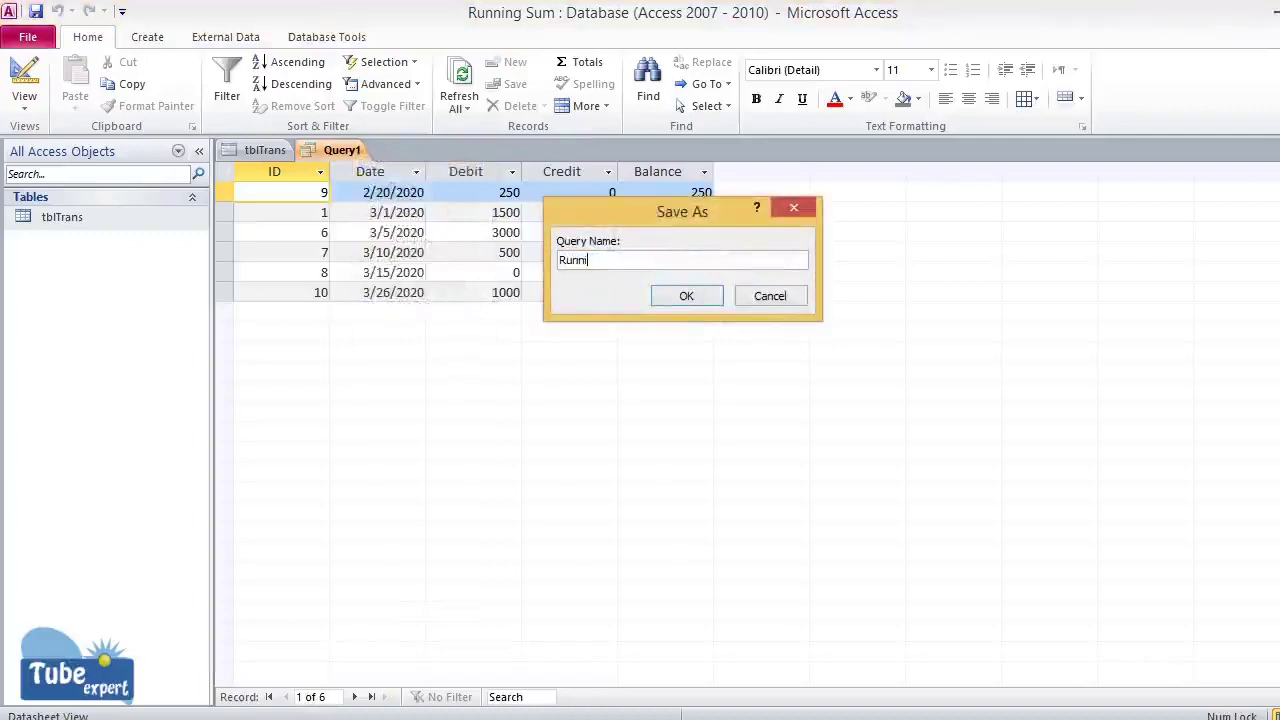
type("ng Bal")
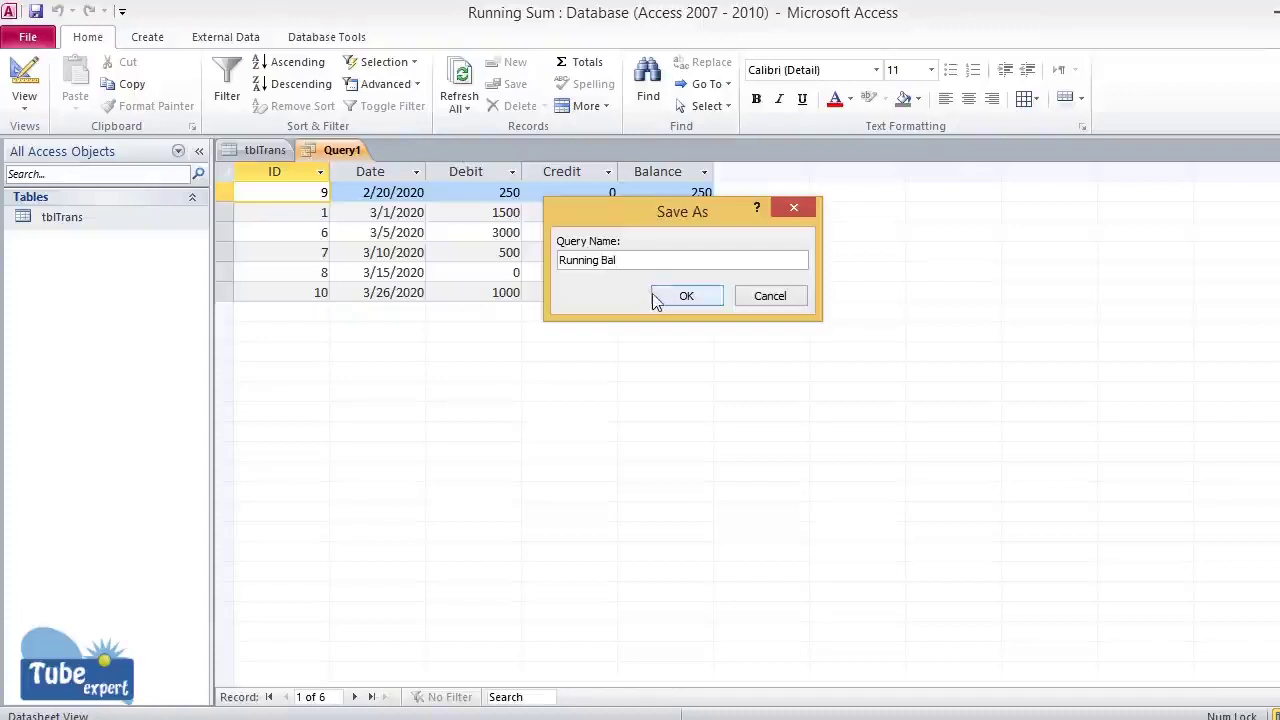
left_click(686, 296)
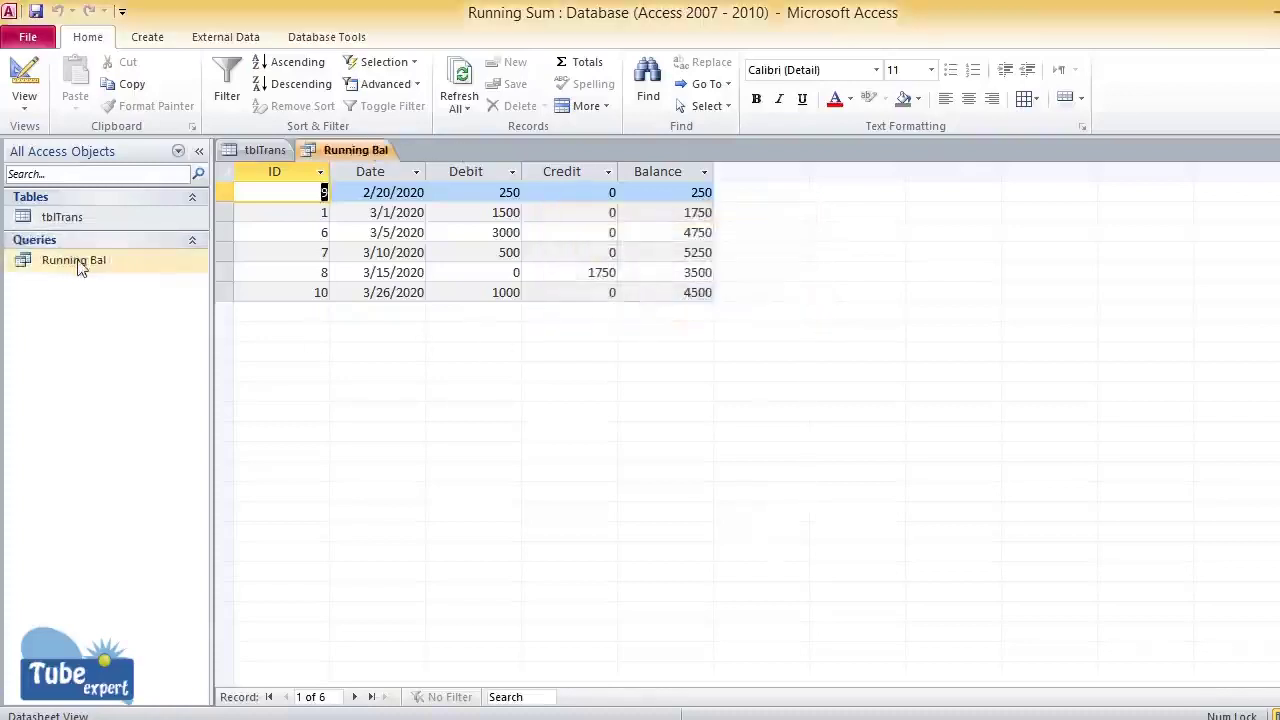
Add a new tblTrans record dated 3/26/2020 with a Credit of 2000.
left_click(252, 148)
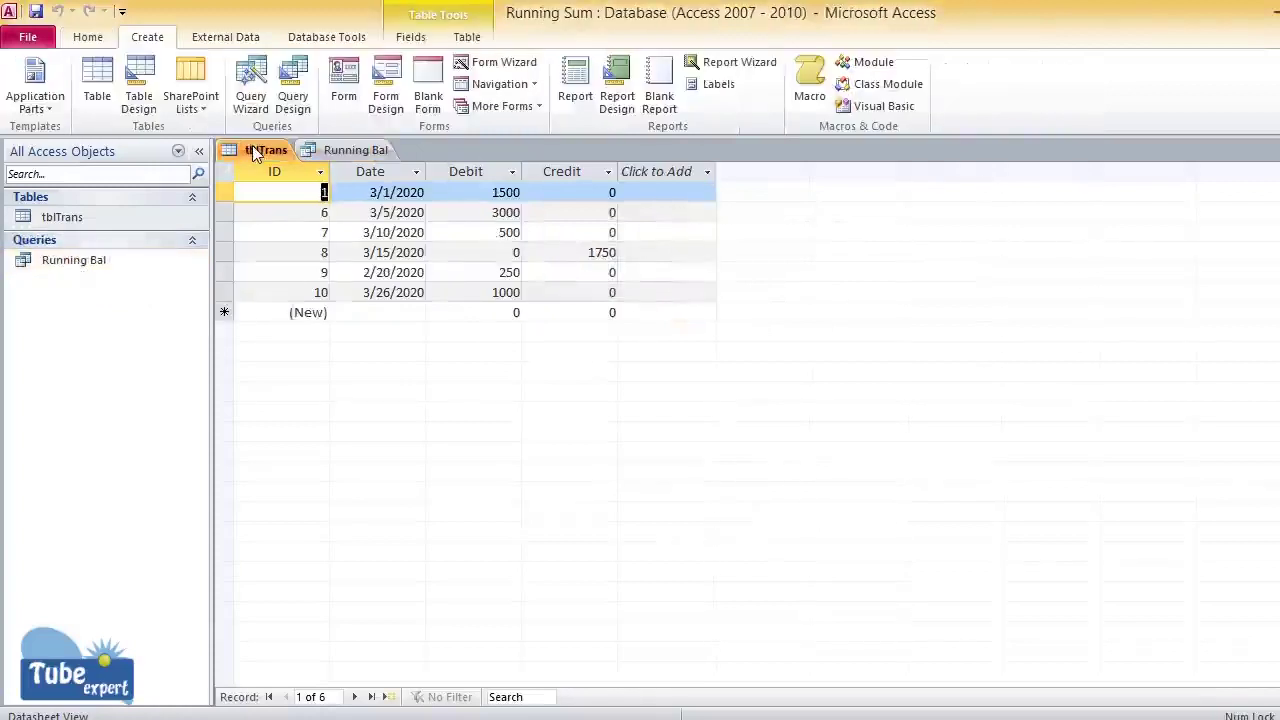
left_click(407, 311)
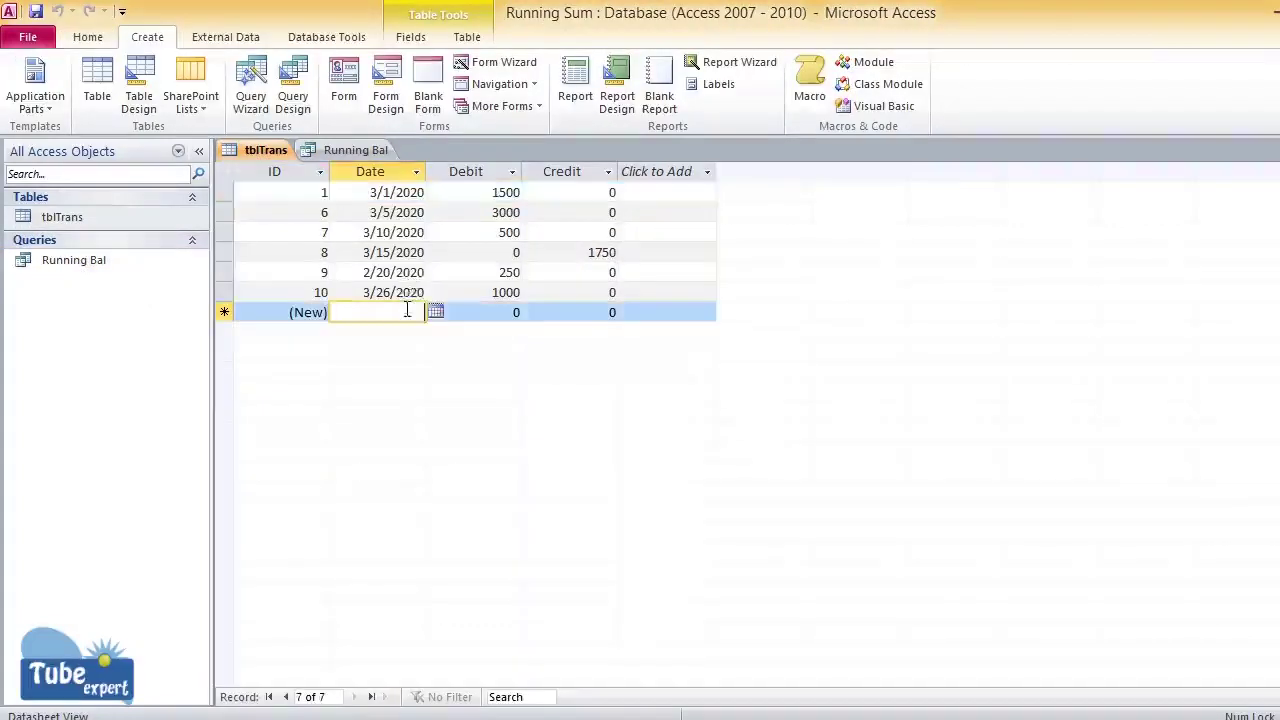
left_click(436, 313)
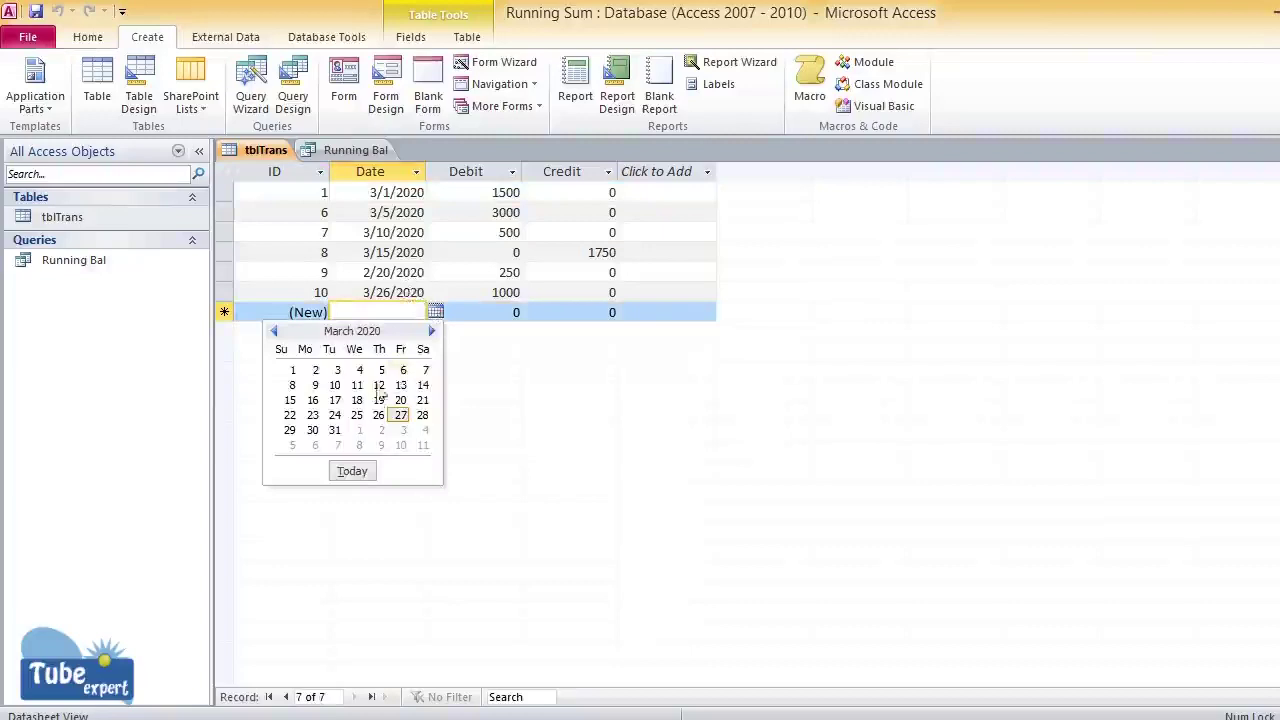
left_click(378, 415)
left_click(476, 313)
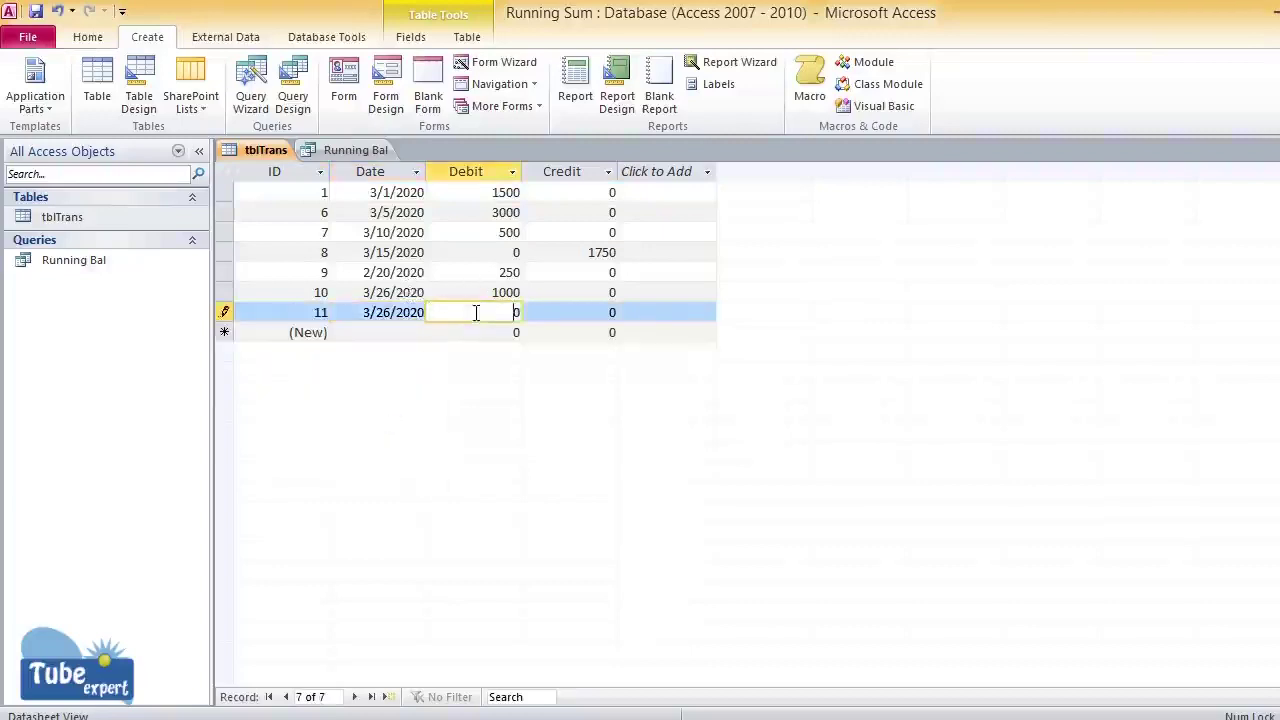
key("Tab")
type("20")
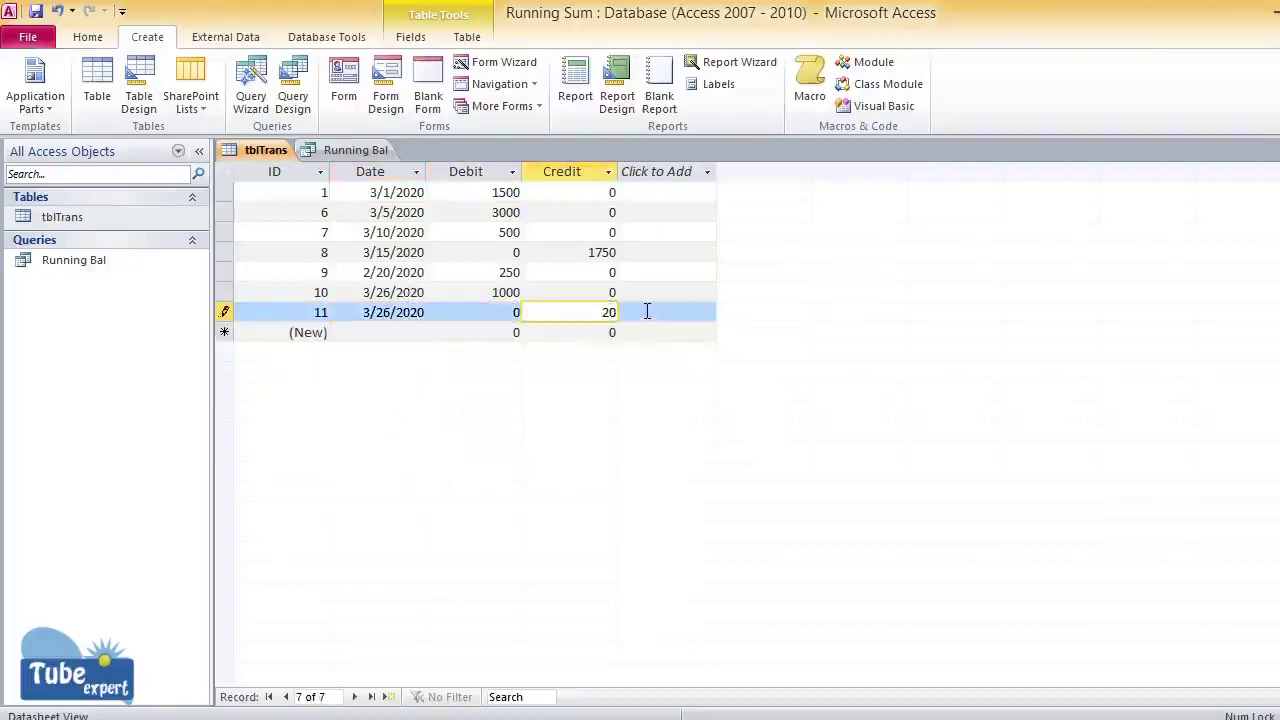
type("00")
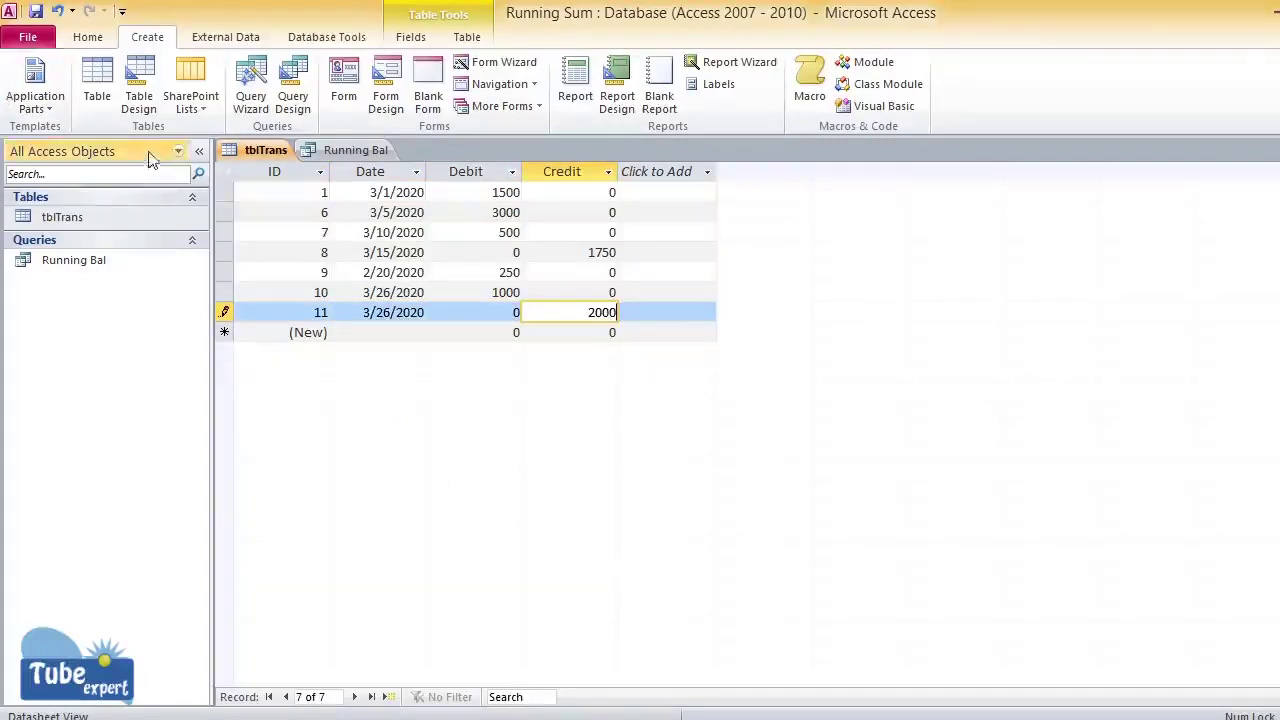
Save the record with Refresh All and refresh Running Bal to show the 2500 balance.
left_click(86, 37)
left_click(459, 85)
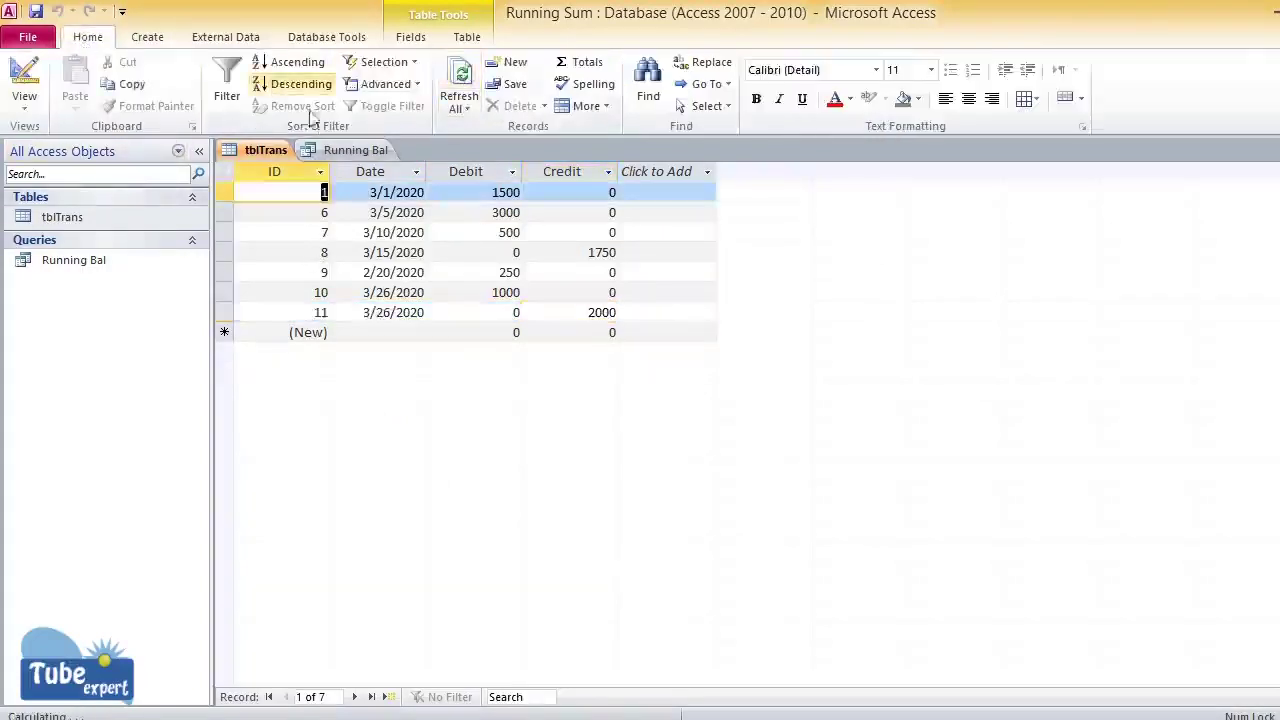
left_click(335, 149)
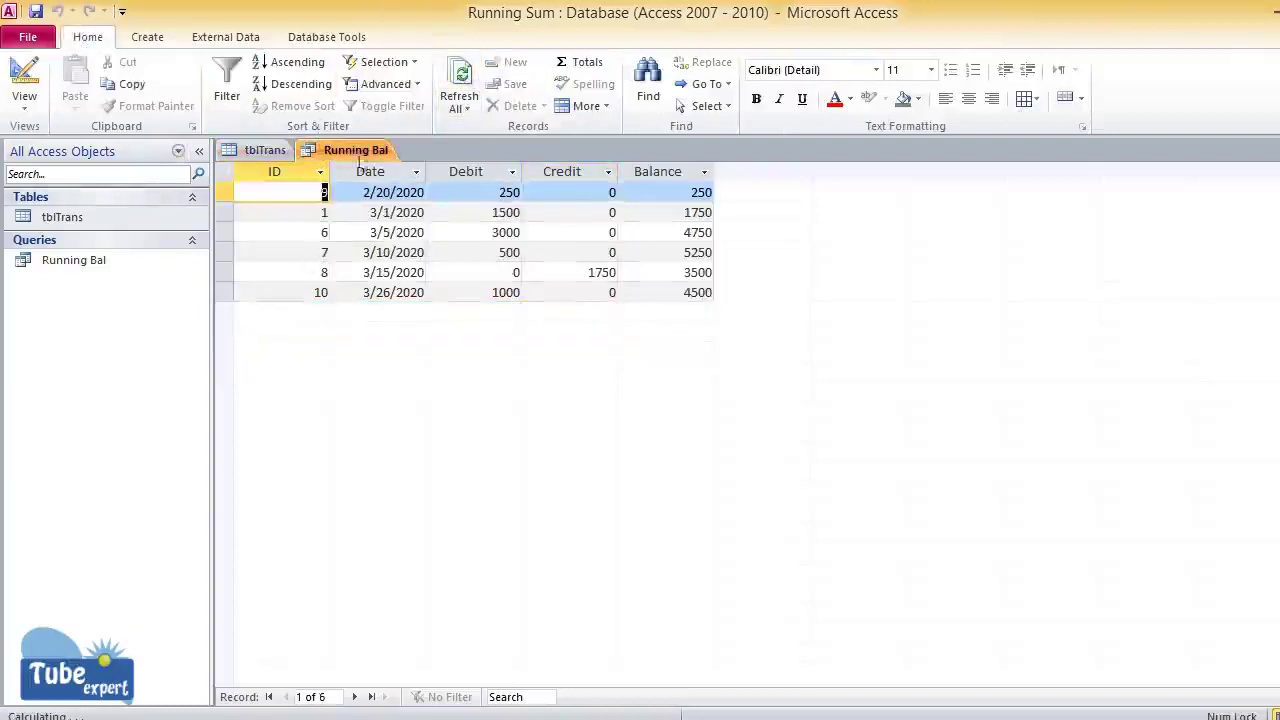
left_click(459, 82)
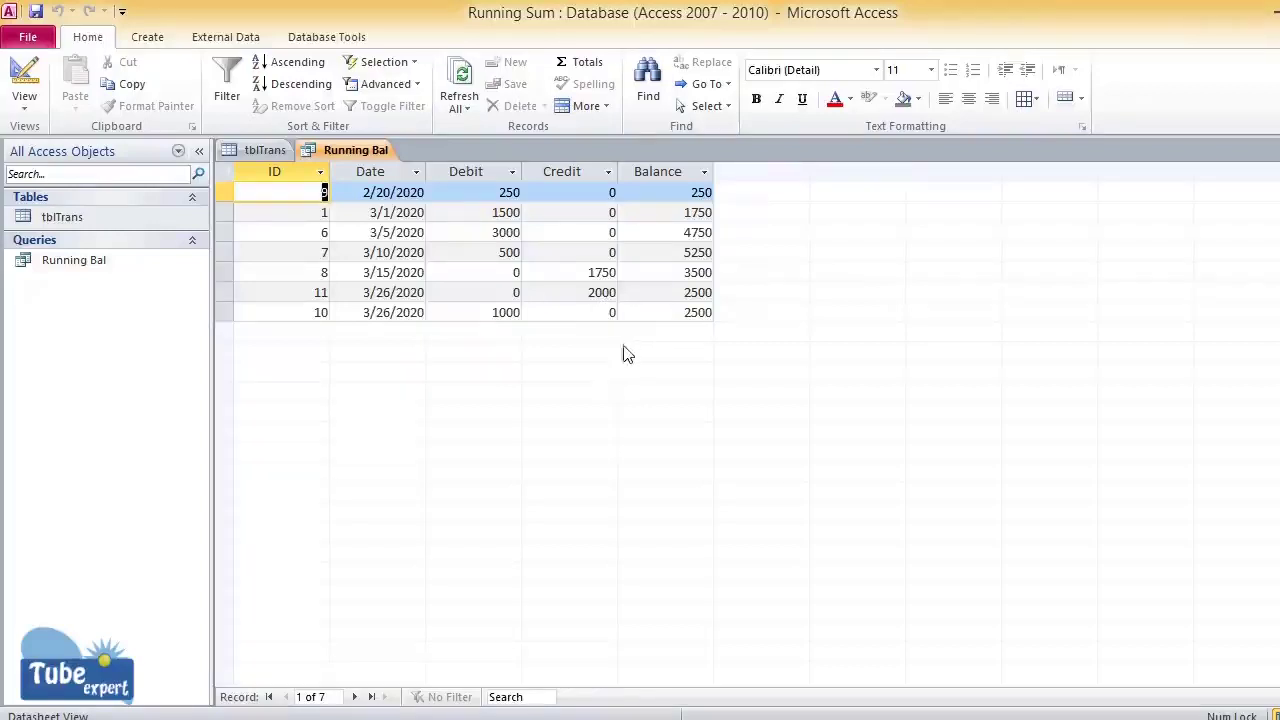
Add a new tblTrans record dated 3/27/2020 with a Credit of 500.
left_click(266, 151)
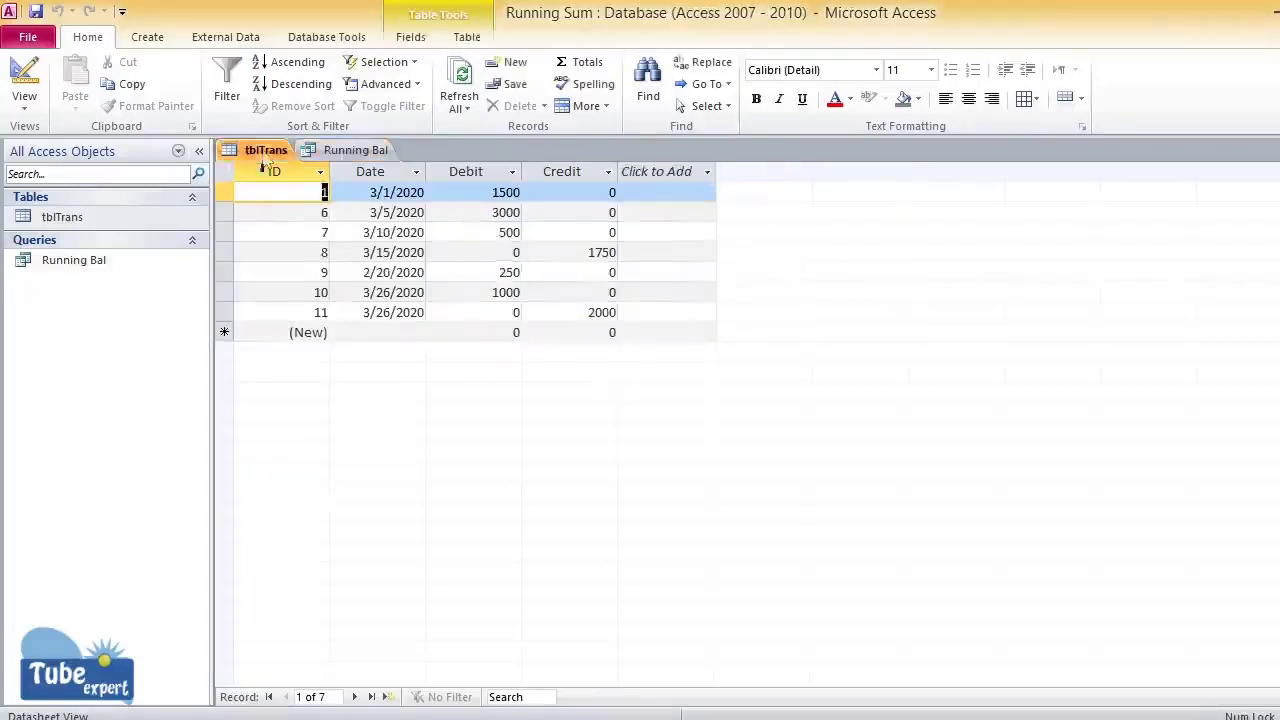
left_click(394, 333)
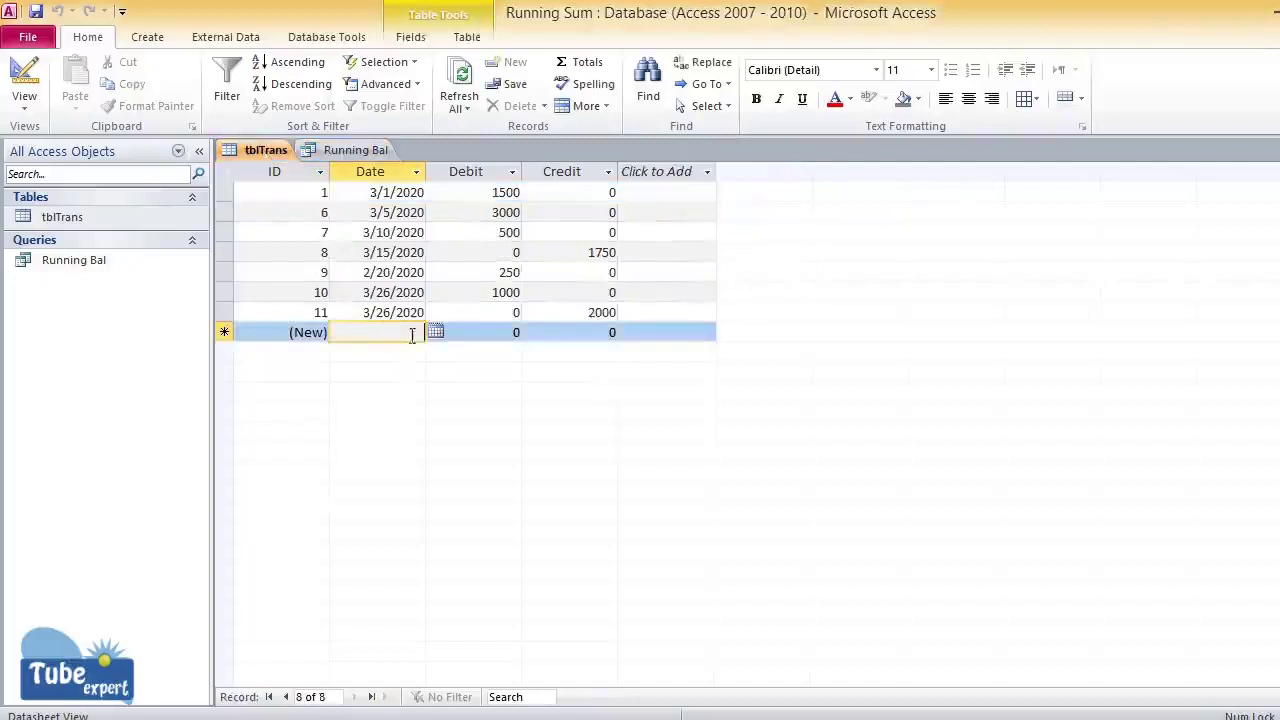
left_click(436, 331)
left_click(401, 440)
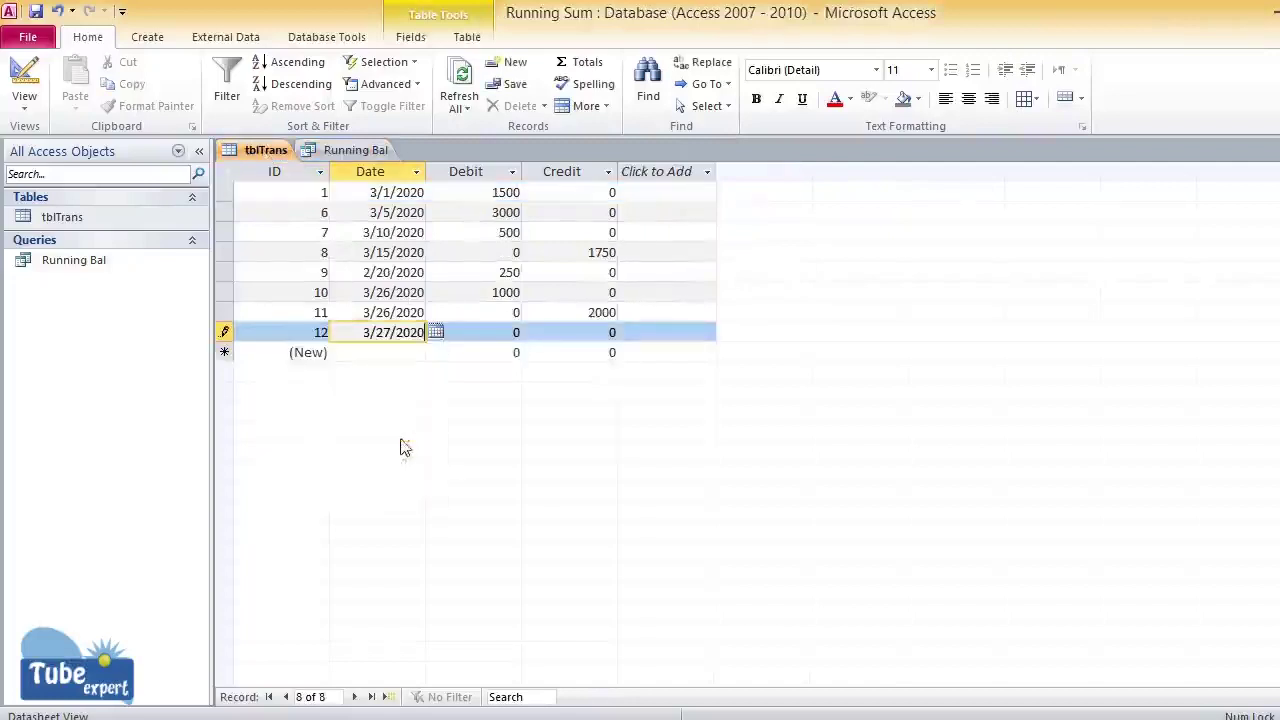
key("Tab")
key("Tab")
type("500")
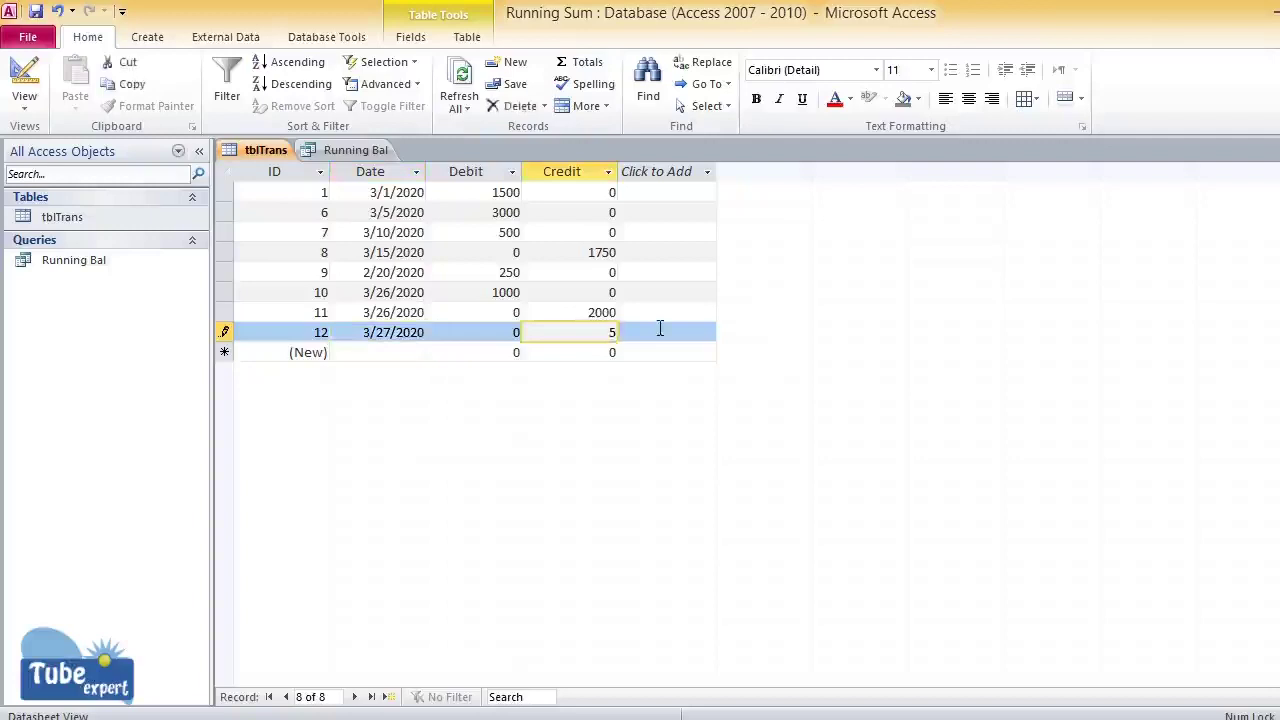
Save the record with Refresh All and refresh Running Bal to show the 2000 balance.
left_click(459, 78)
left_click(350, 150)
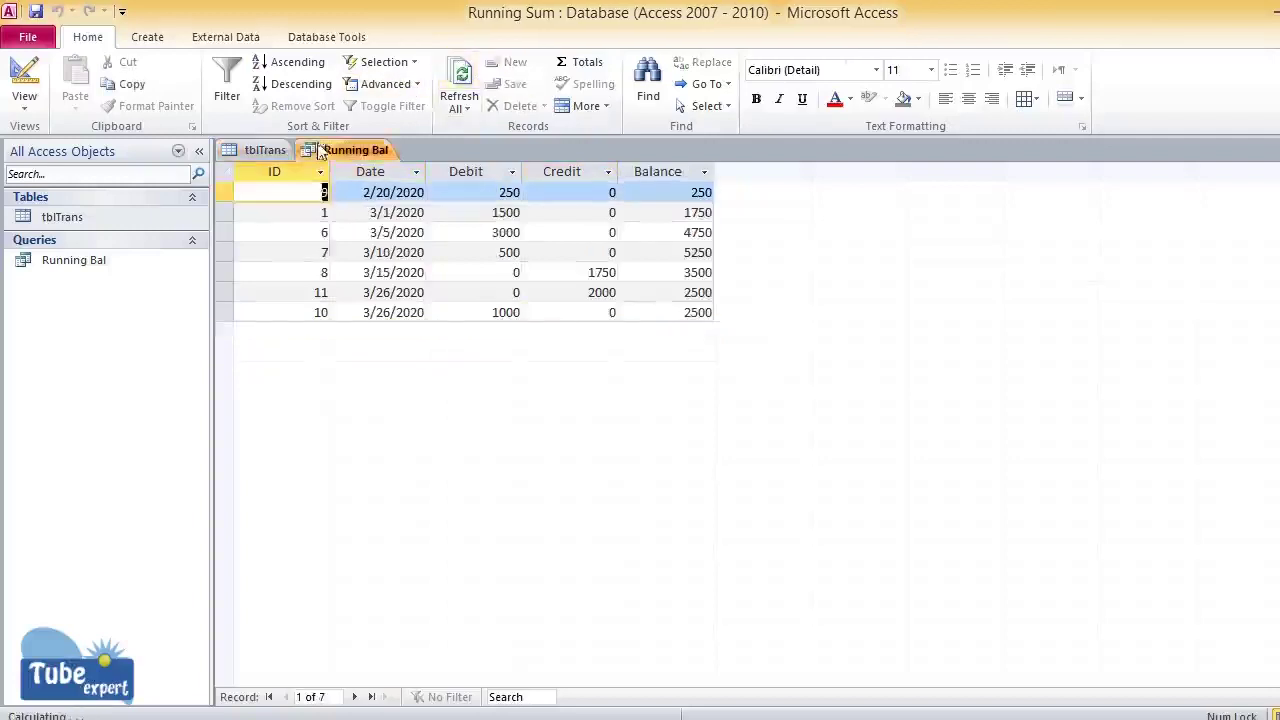
left_click(459, 78)
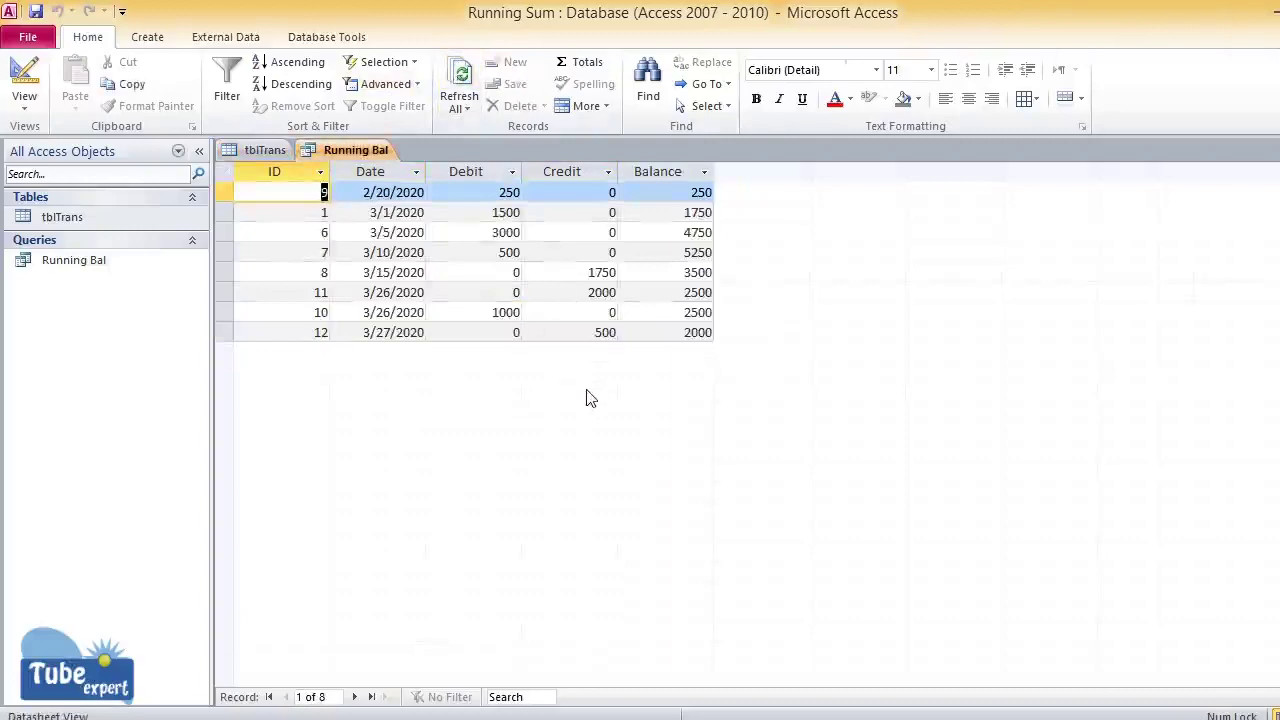